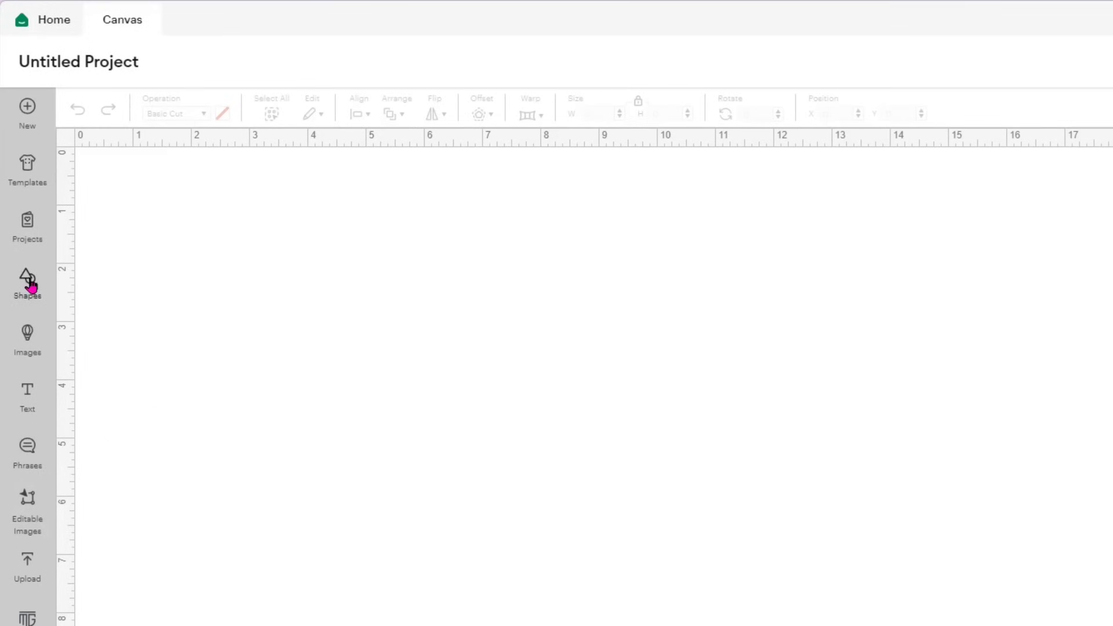
Add a circle, resize it to 2.75 × 2.75 in, and move it to the canvas centre.
click(27, 282)
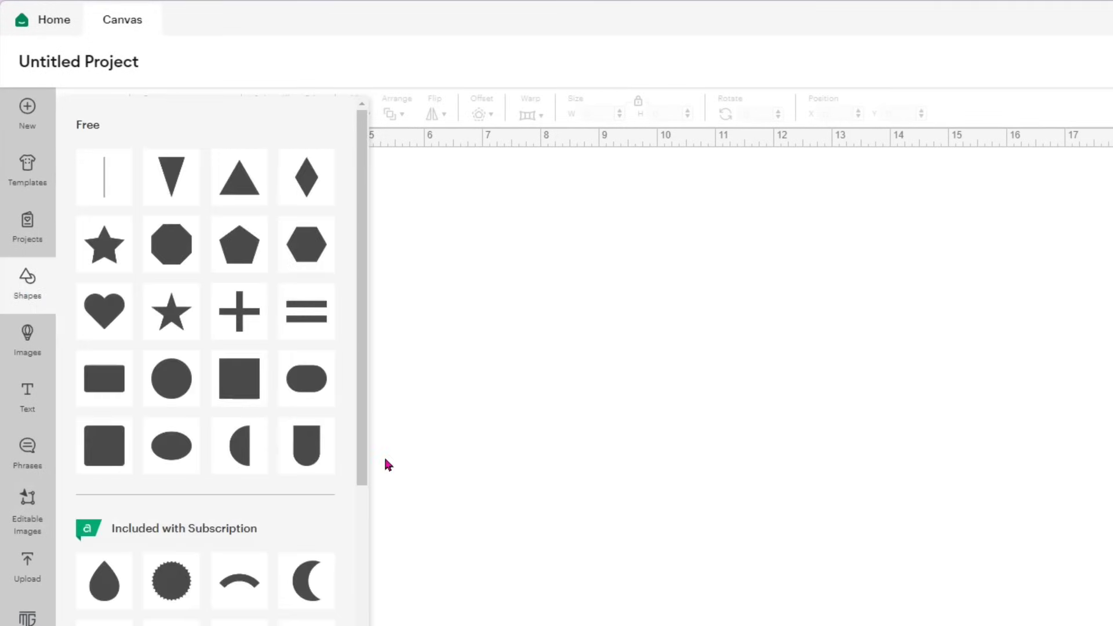
click(161, 371)
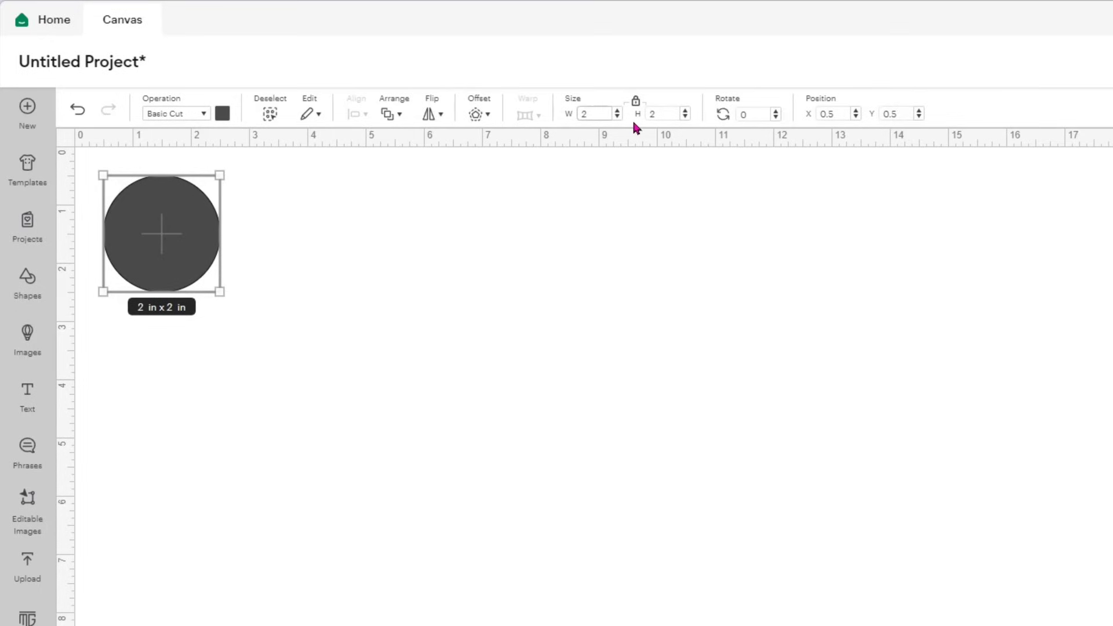
text(.75)
key(Return)
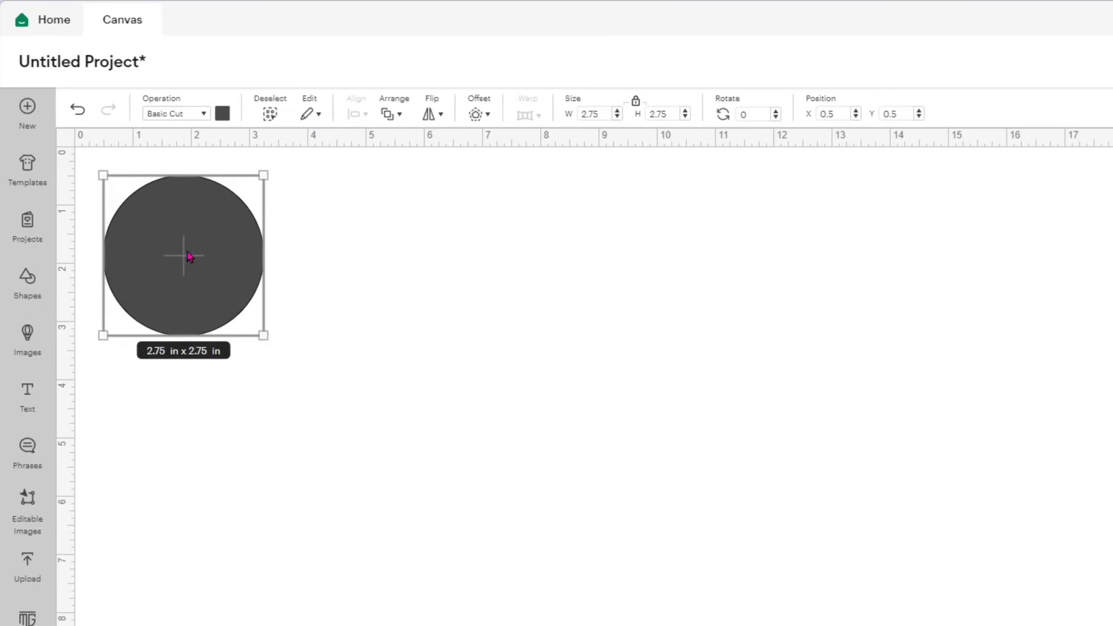
drag(187, 256, 467, 354)
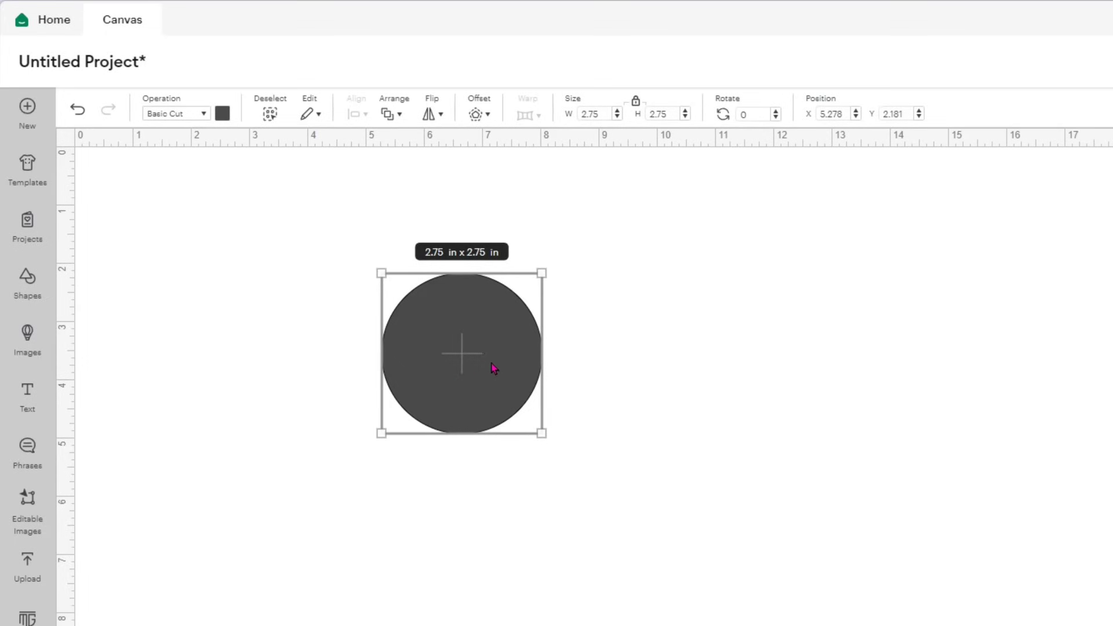
Add a new text box and set its font to BOHO.
click(27, 398)
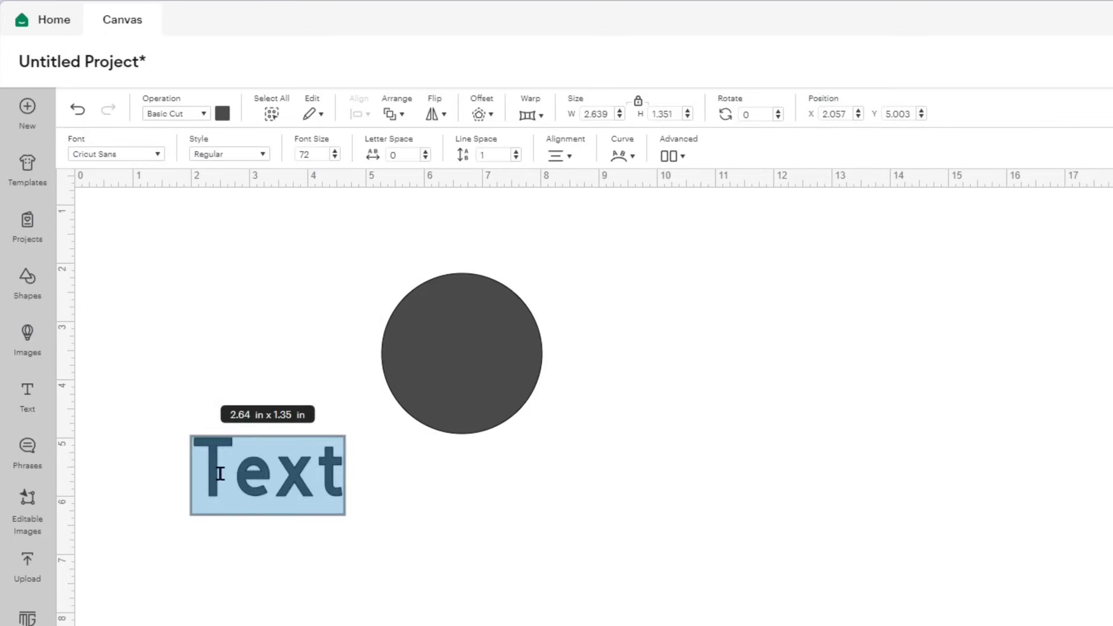
click(157, 156)
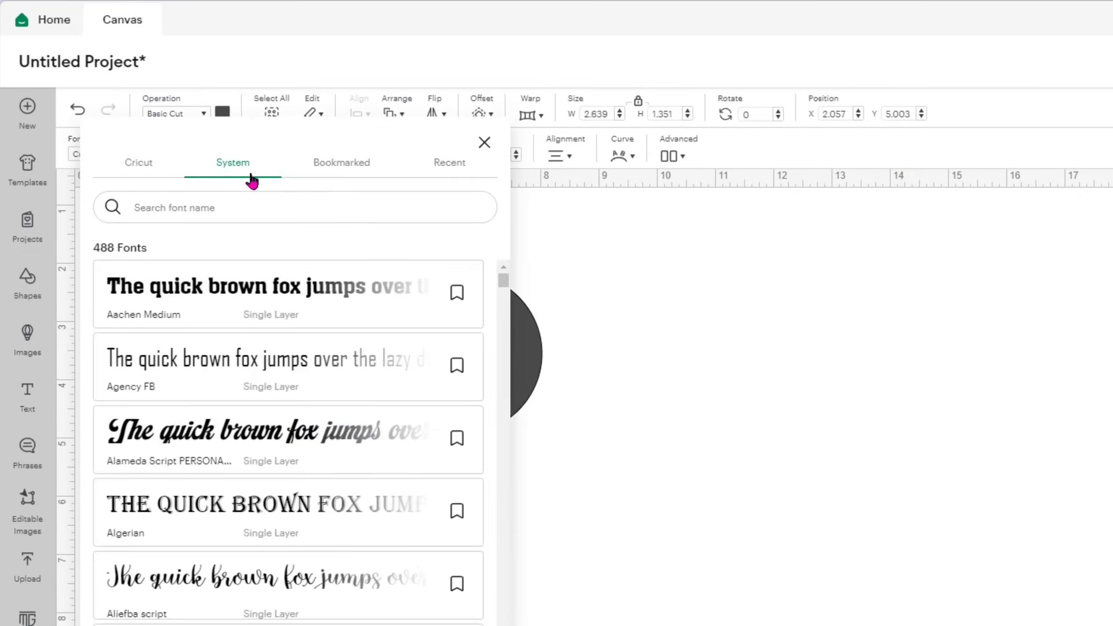
scroll(351, 509, down, 9)
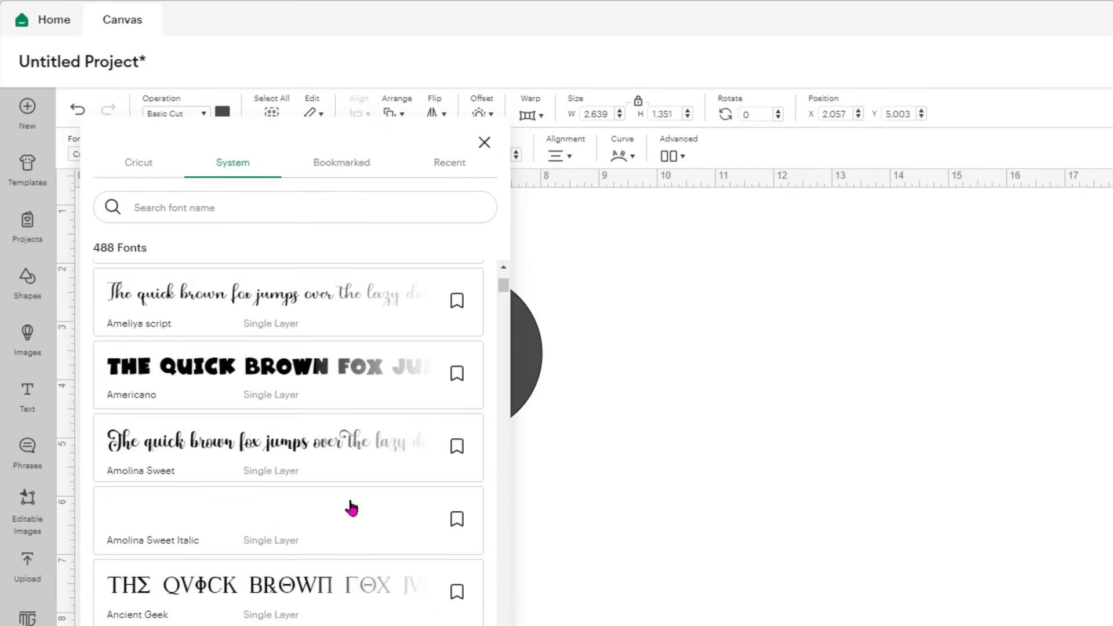
scroll(351, 509, down, 3)
scroll(351, 508, down, 3)
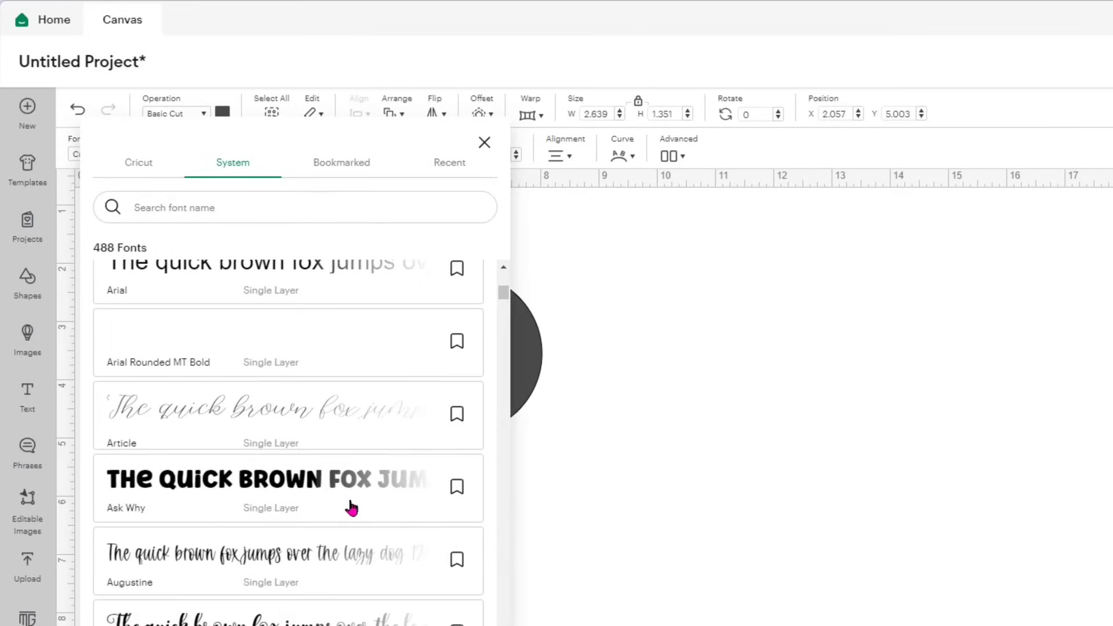
scroll(351, 509, down, 5)
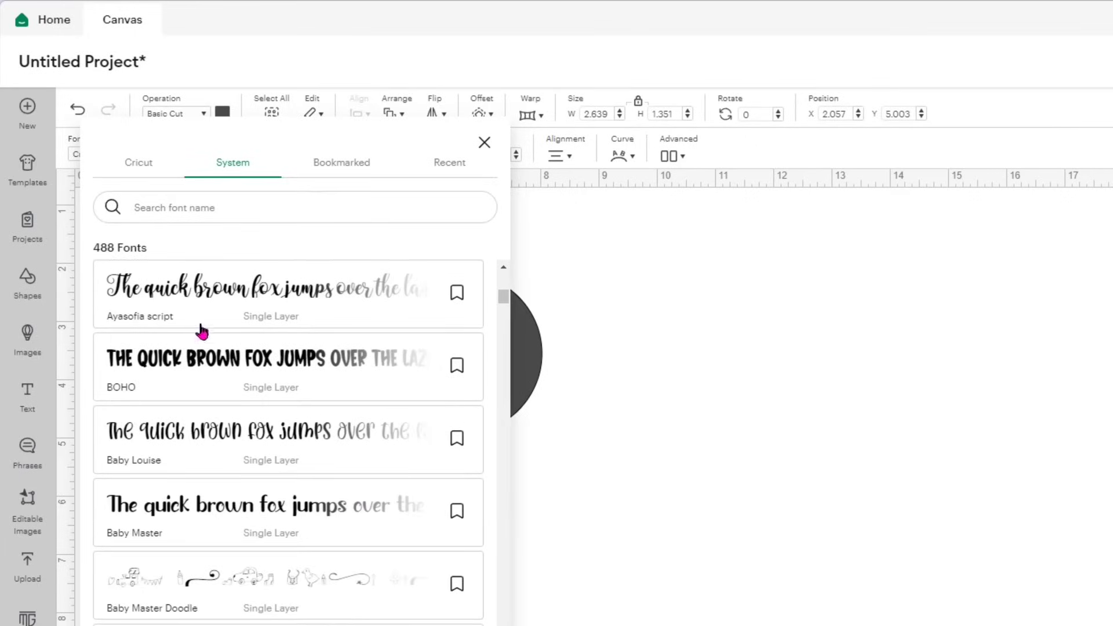
click(319, 363)
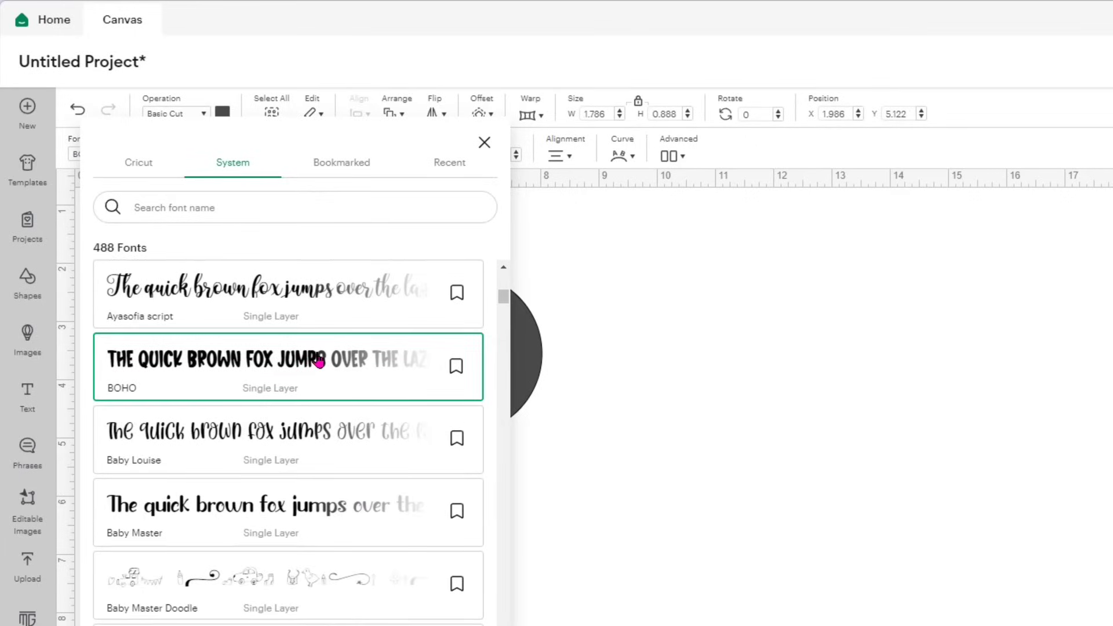
click(822, 432)
Replace the placeholder text with the first name.
click(260, 484)
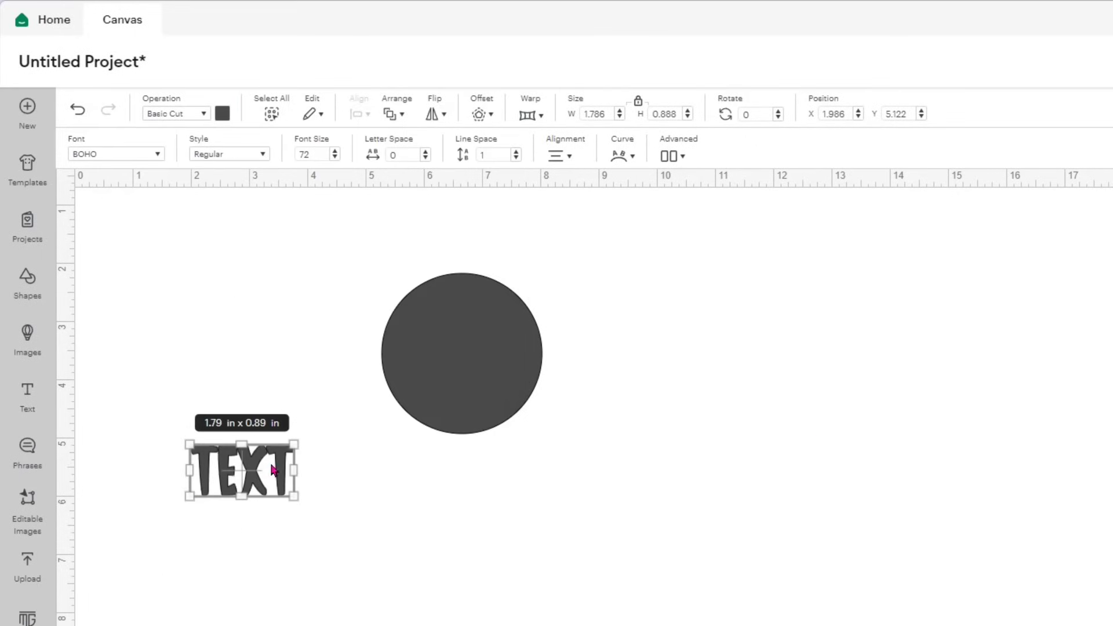
double_click(258, 471)
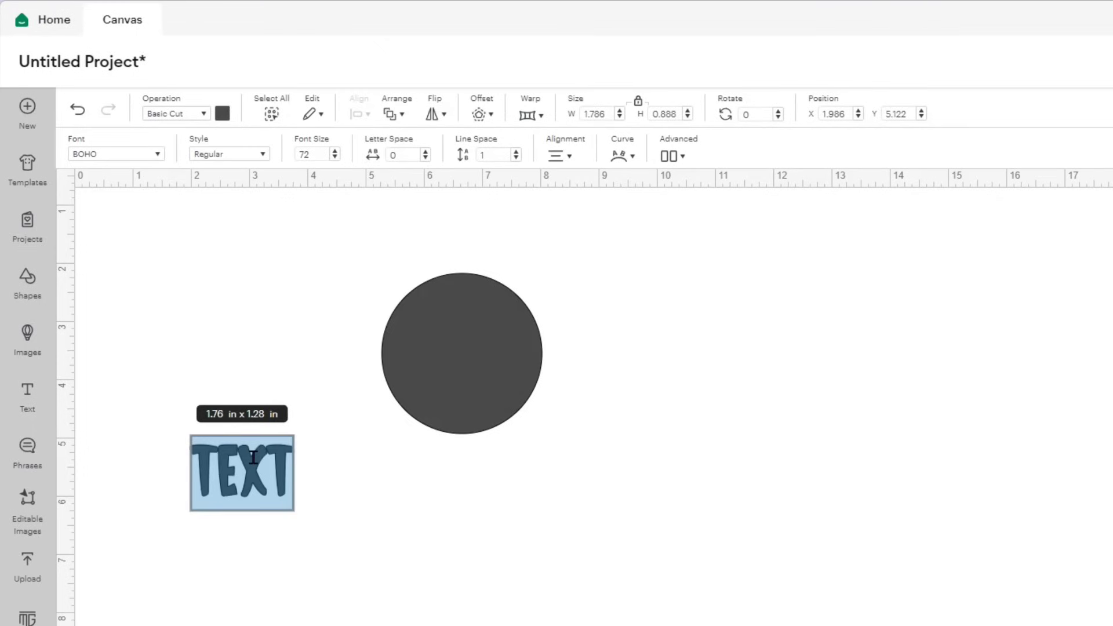
text(MYLES)
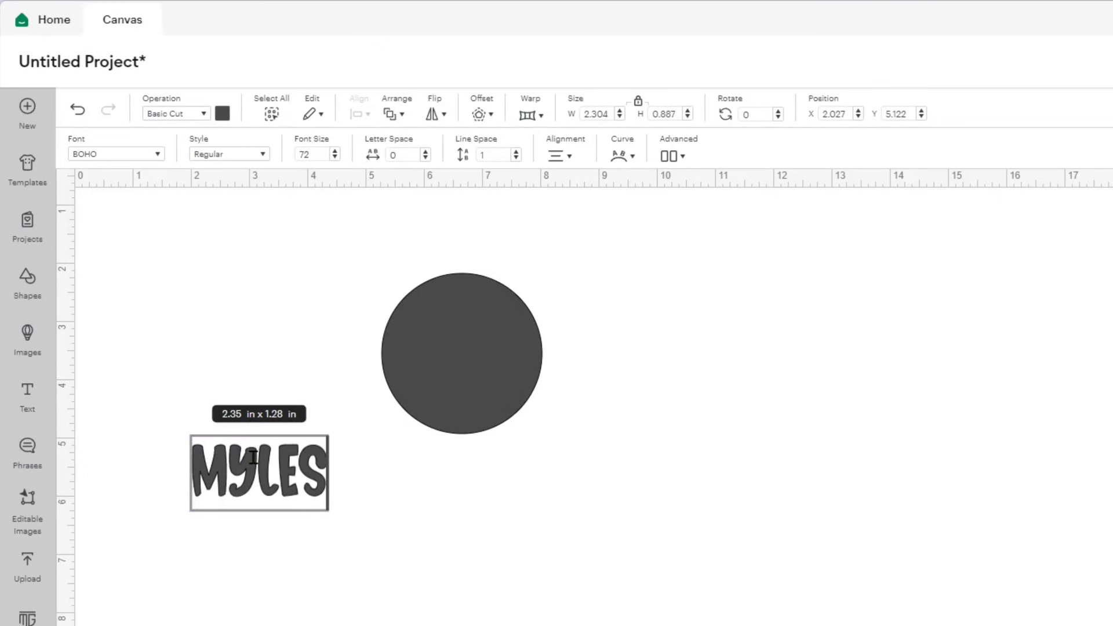
click(259, 620)
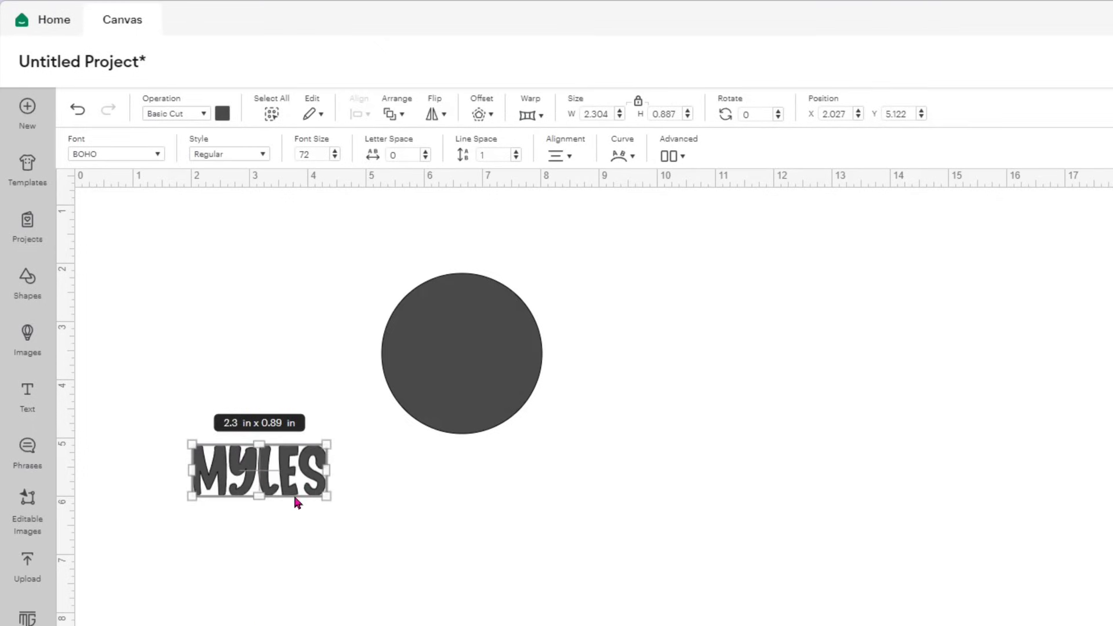
Make the circle light grey and move the name text to the circle's upper right.
click(467, 356)
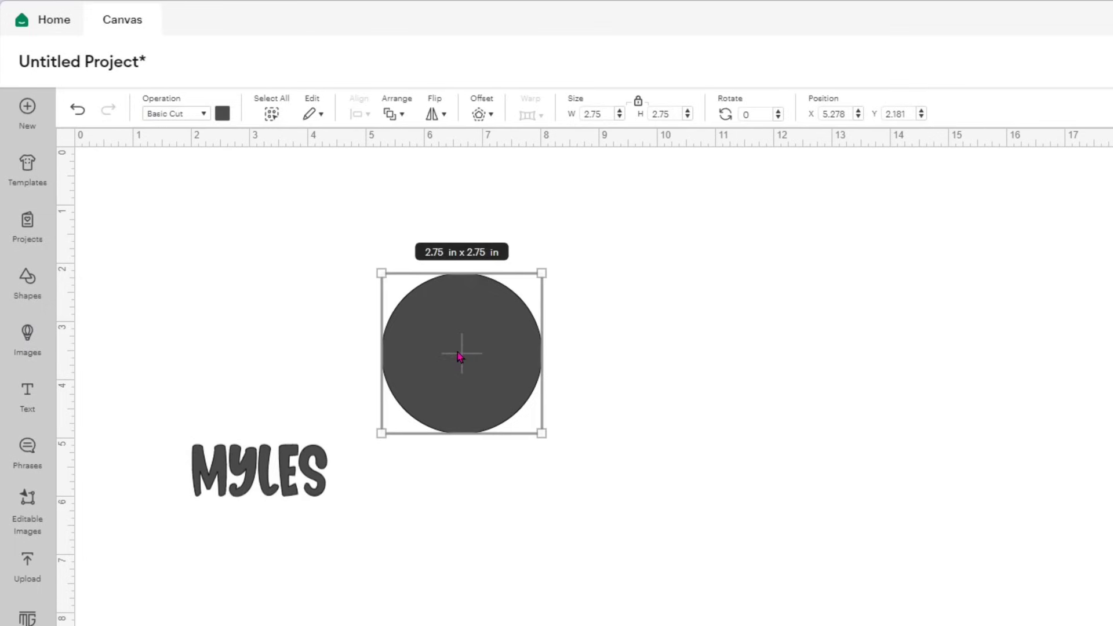
click(224, 114)
click(260, 271)
click(381, 523)
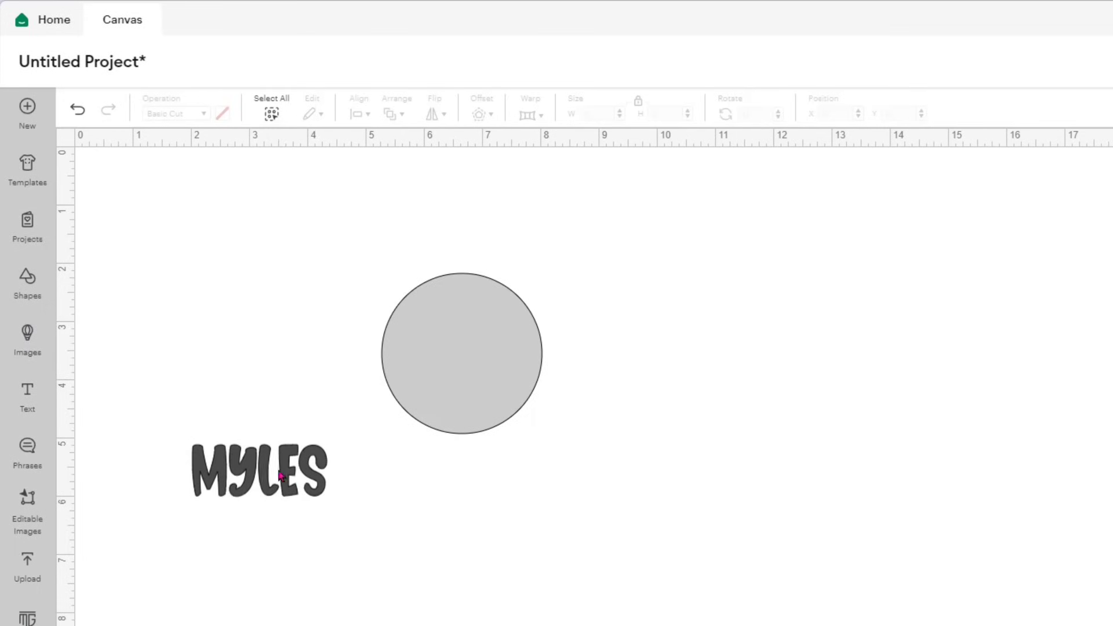
click(289, 459)
drag(289, 459, 814, 310)
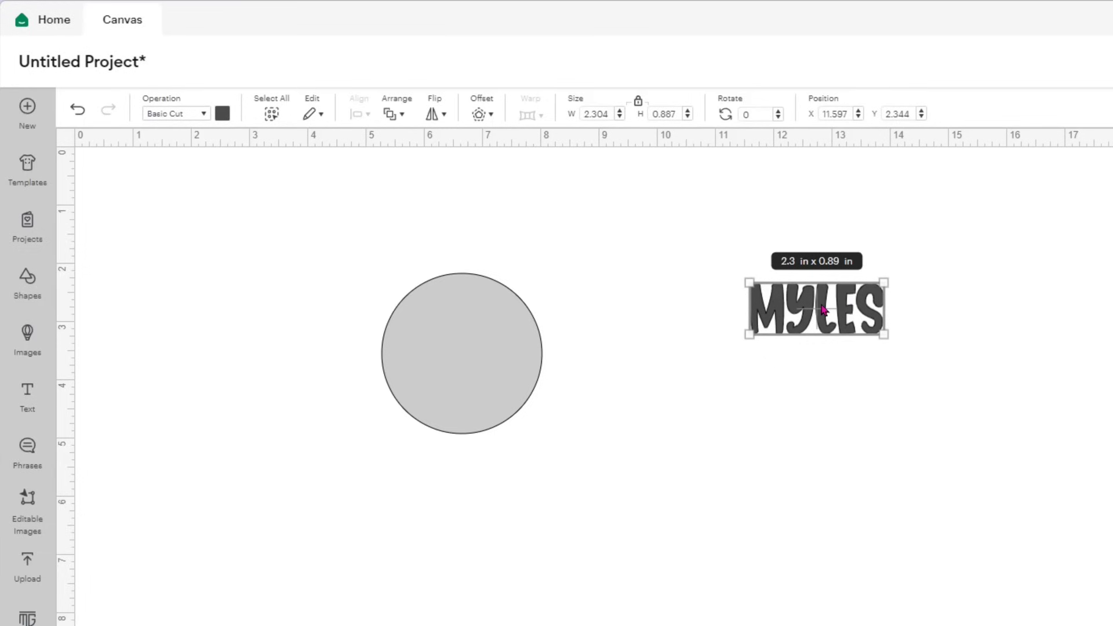
Add a two-line text reading MERRY on the first line and CHRISTMAS on the second.
click(27, 400)
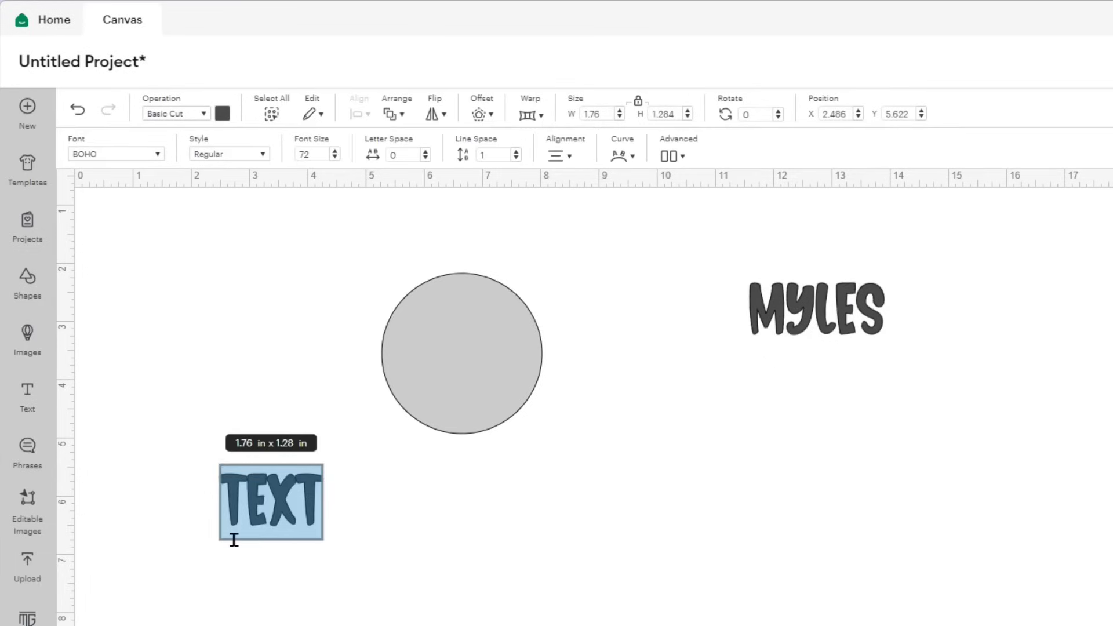
text(MERRY)
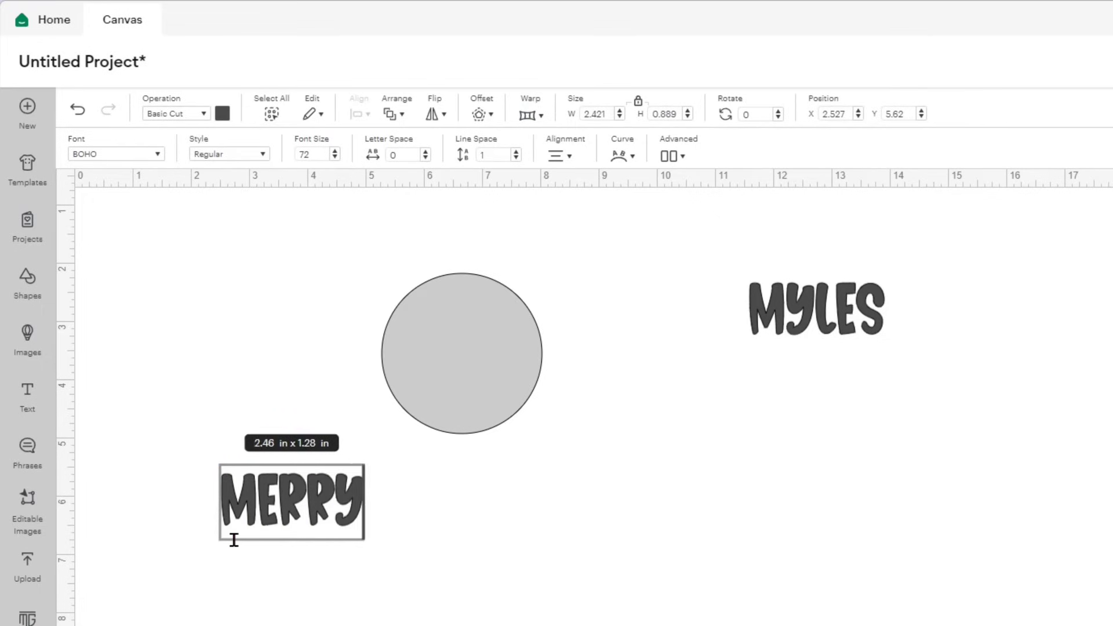
key(Return)
text(CHRISTMAS)
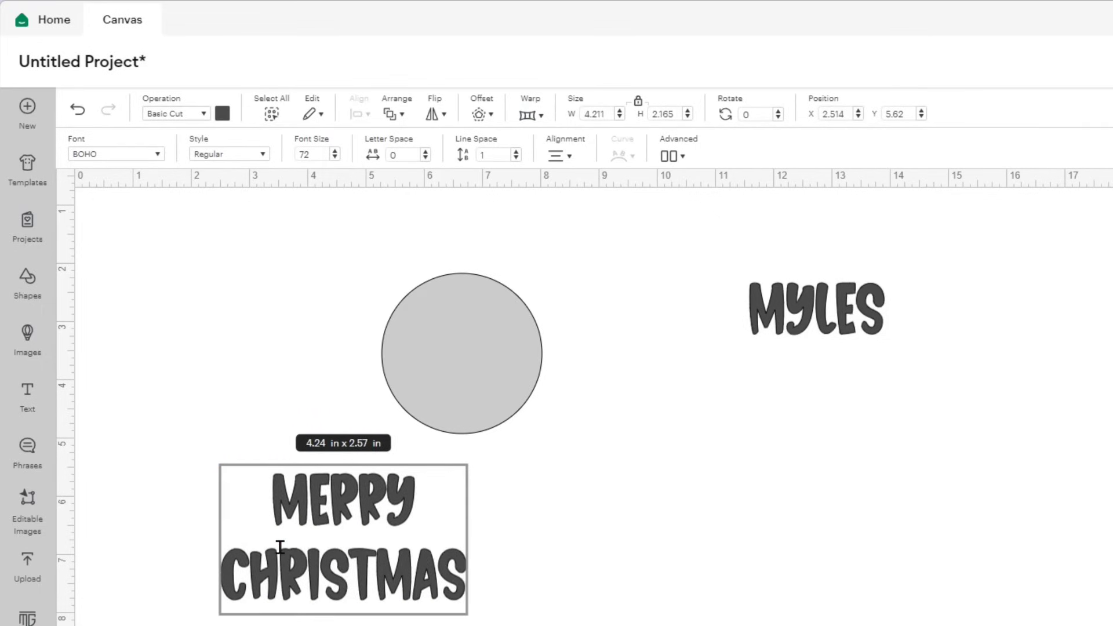
click(471, 613)
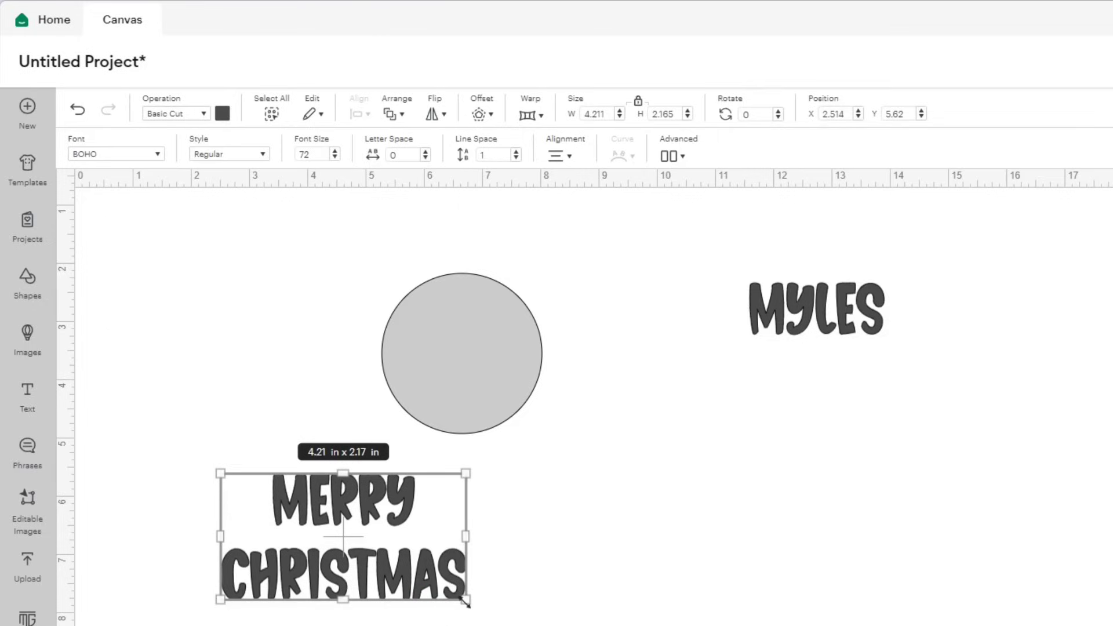
Shrink MERRY CHRISTMAS to about 2.43 × 1.25 in and place it beside the name.
drag(466, 600, 375, 557)
drag(327, 498, 489, 344)
drag(536, 388, 525, 381)
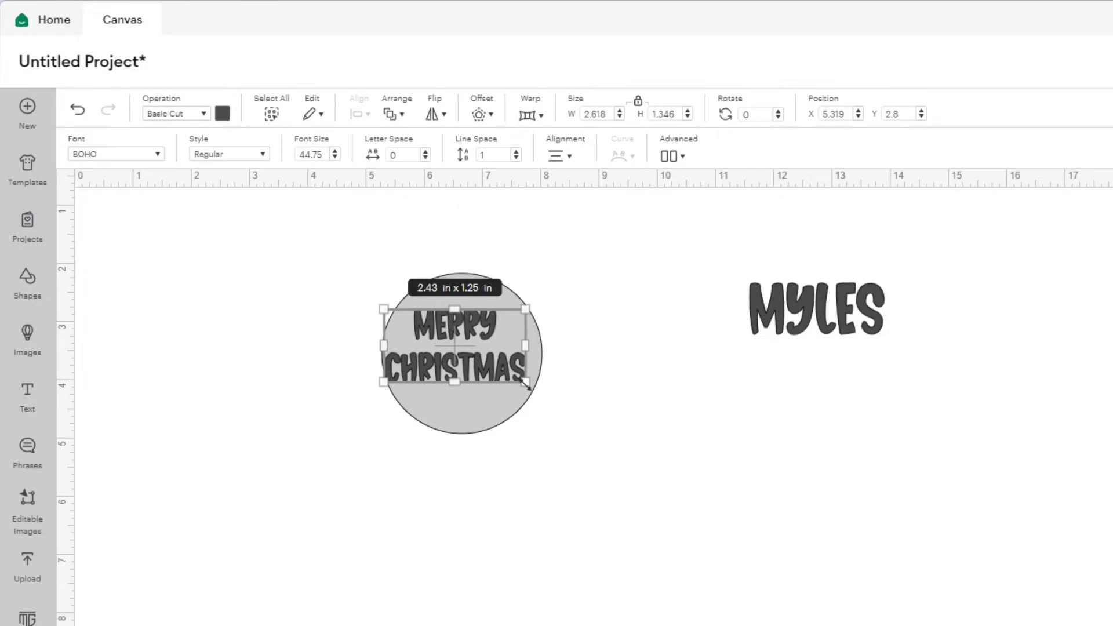
drag(456, 356, 1031, 291)
click(662, 544)
click(463, 337)
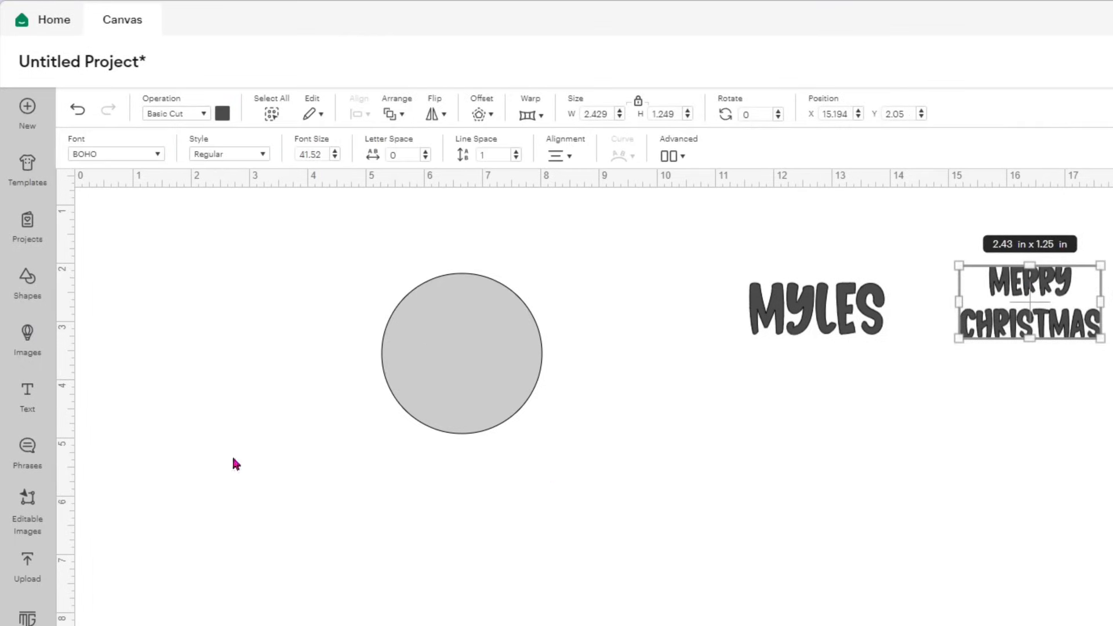
Add a new text with a first name on line one and & on line two.
click(37, 385)
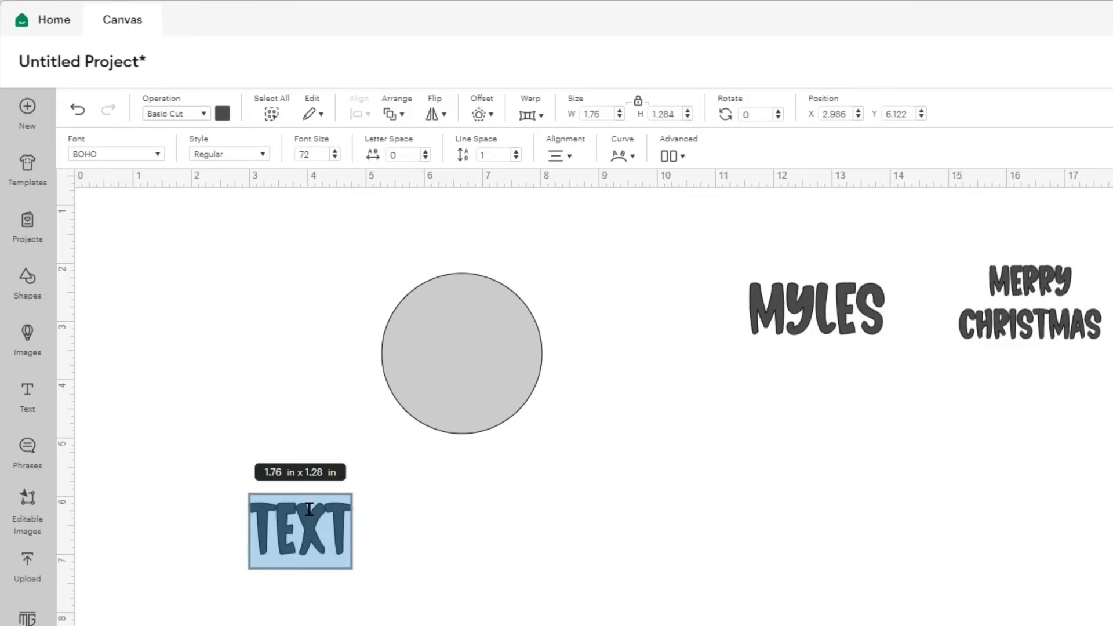
text(PETER)
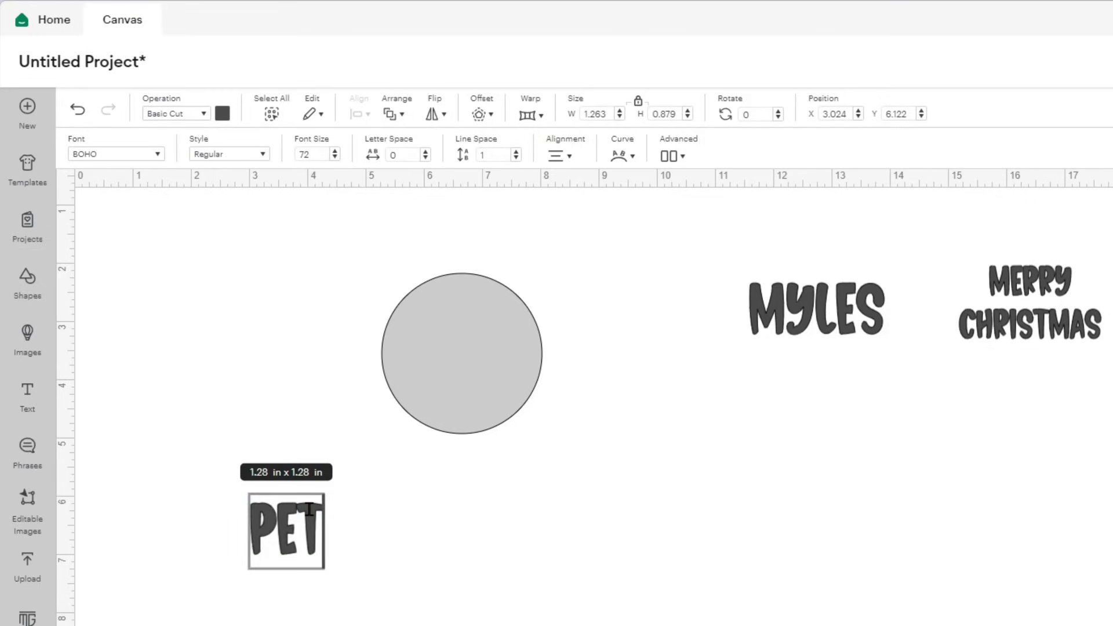
key(Return)
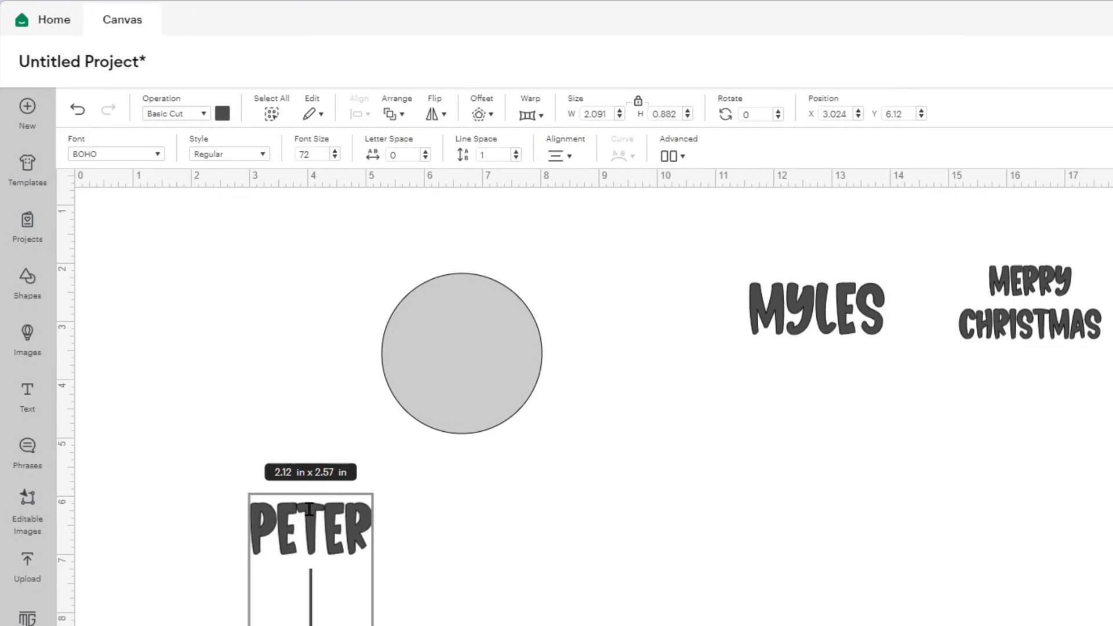
text(&)
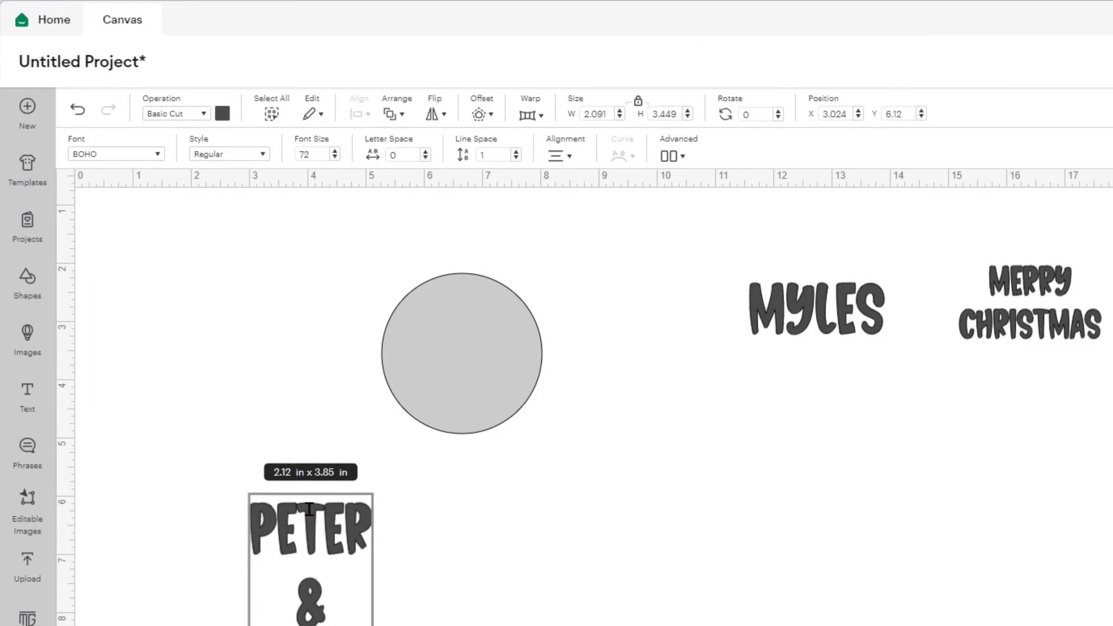
click(388, 533)
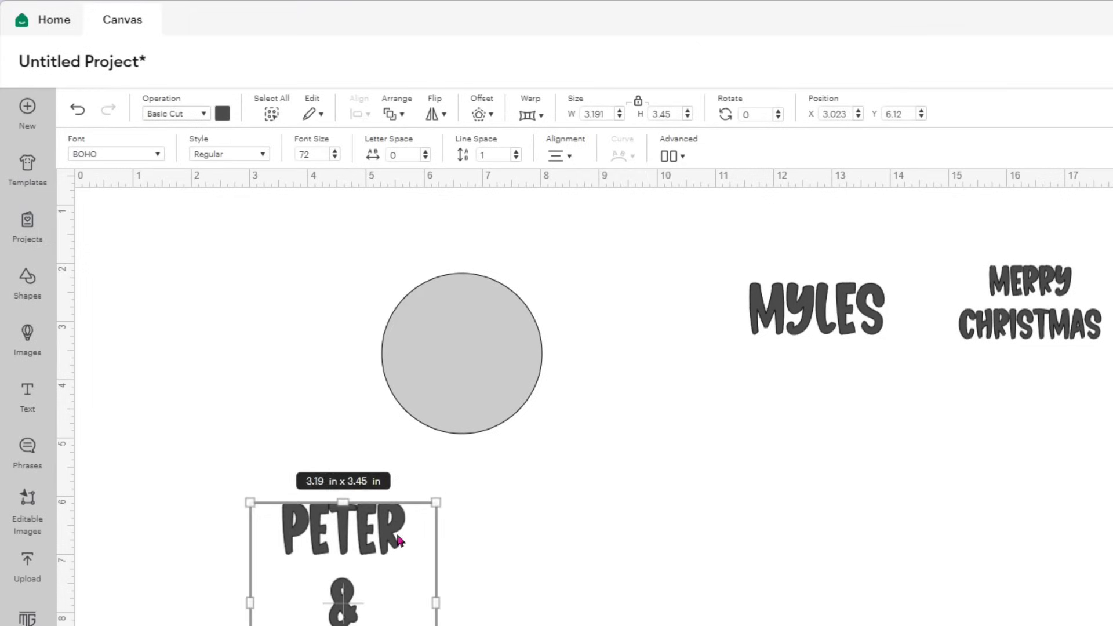
Set the names text in the Baking Pastry font.
click(156, 155)
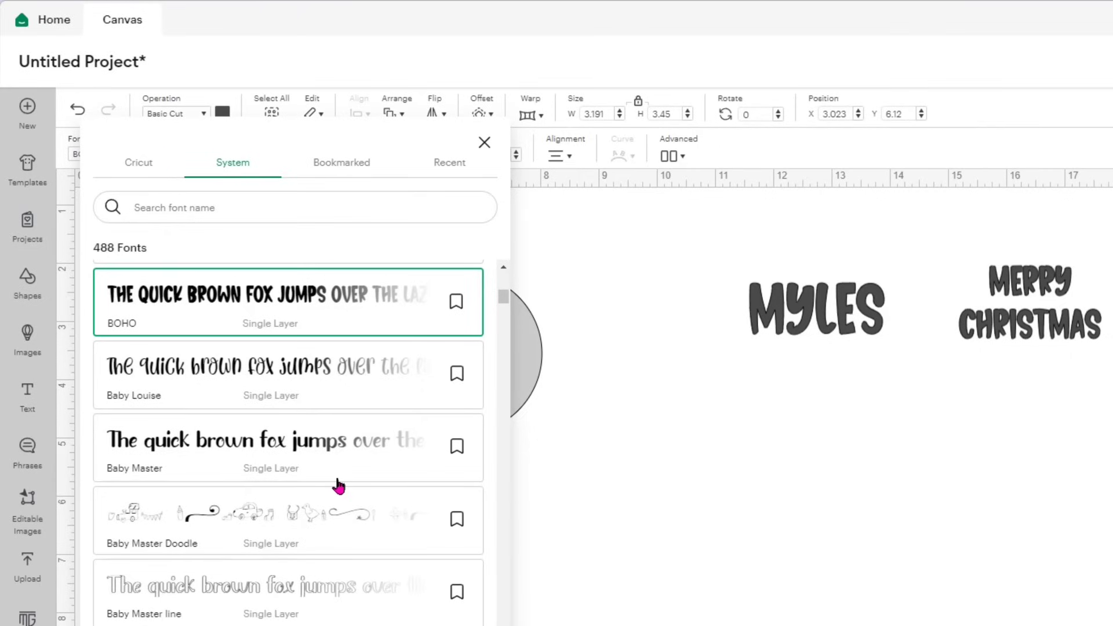
scroll(339, 488, down, 4)
scroll(339, 487, down, 3)
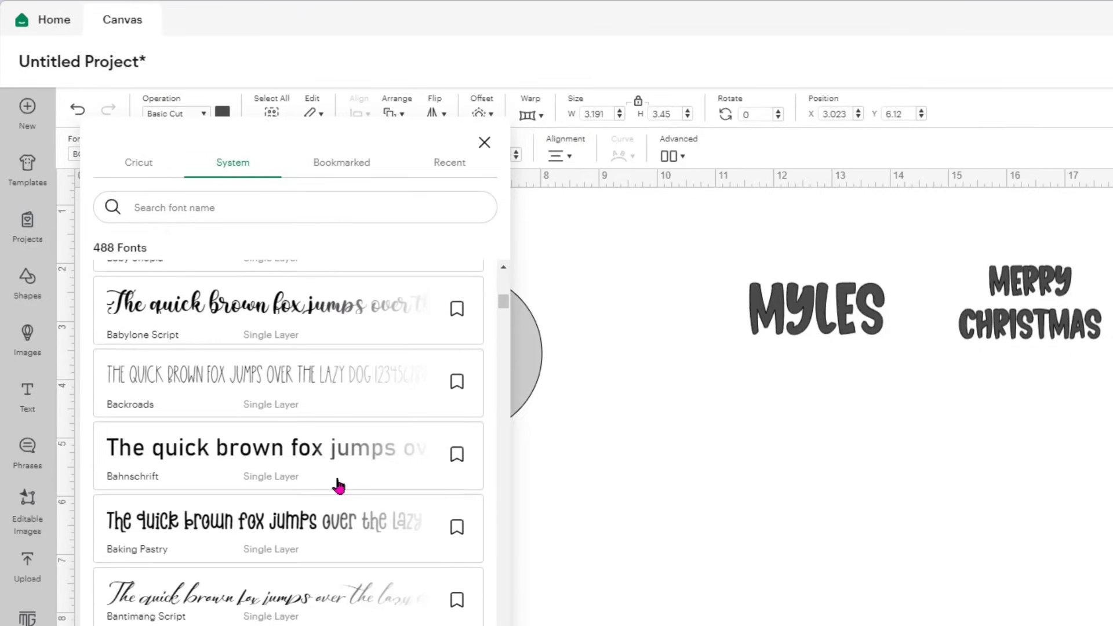
click(248, 530)
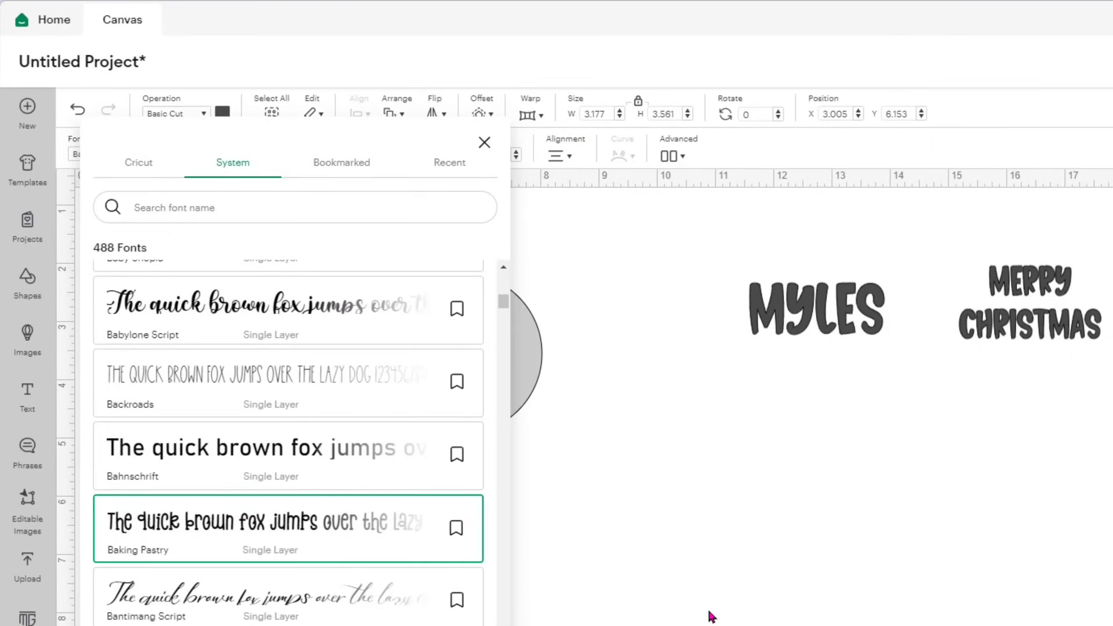
click(710, 617)
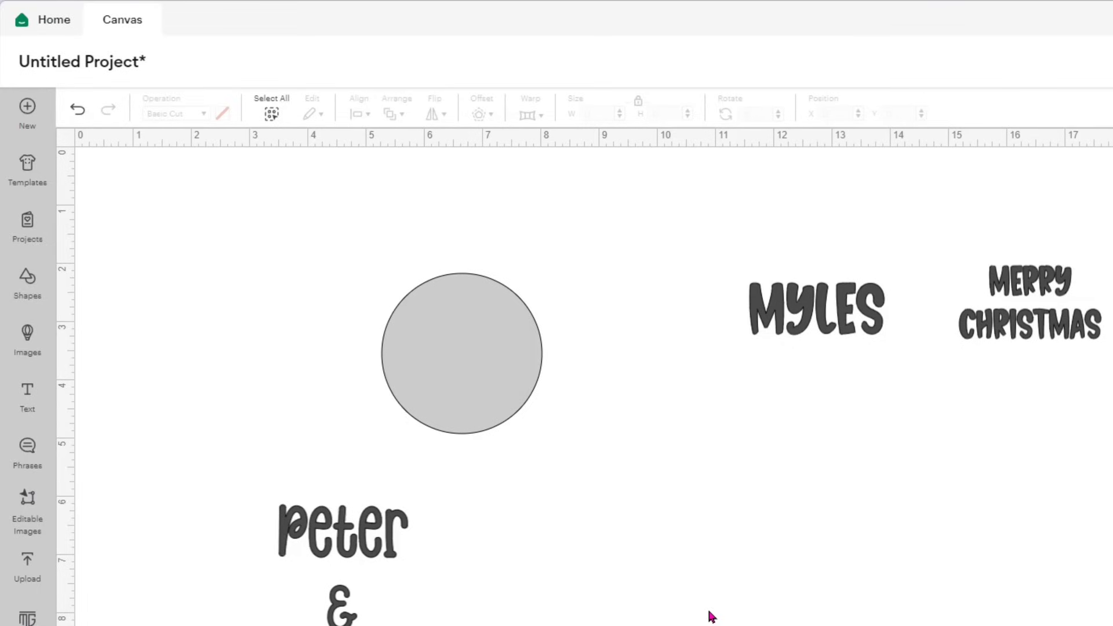
Step the names text's line spacing down from its default to -2.5.
click(342, 609)
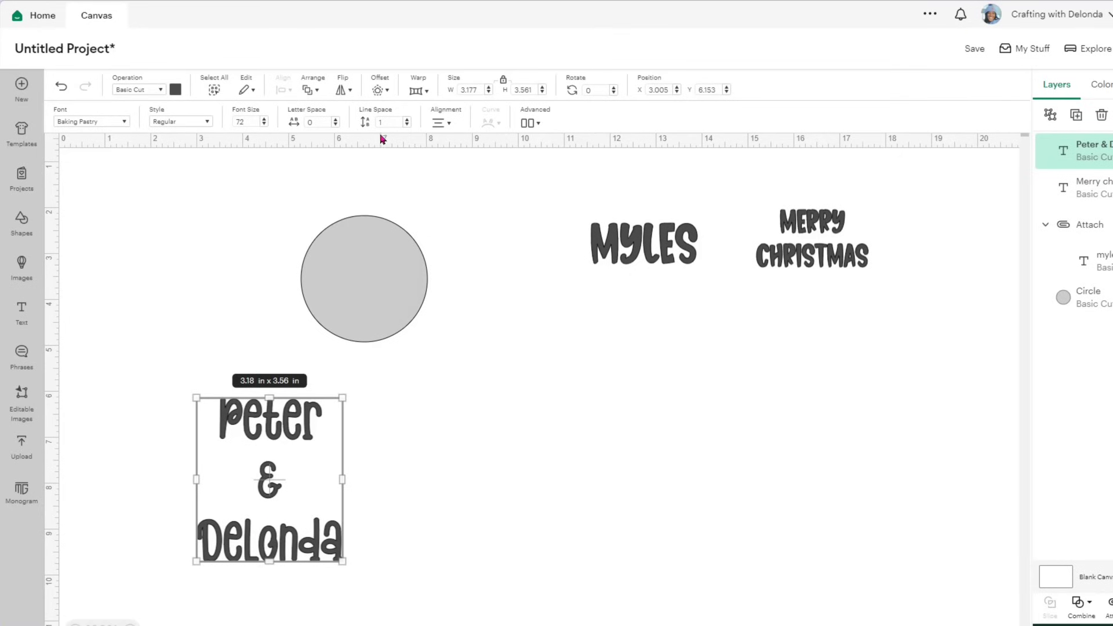
click(407, 125)
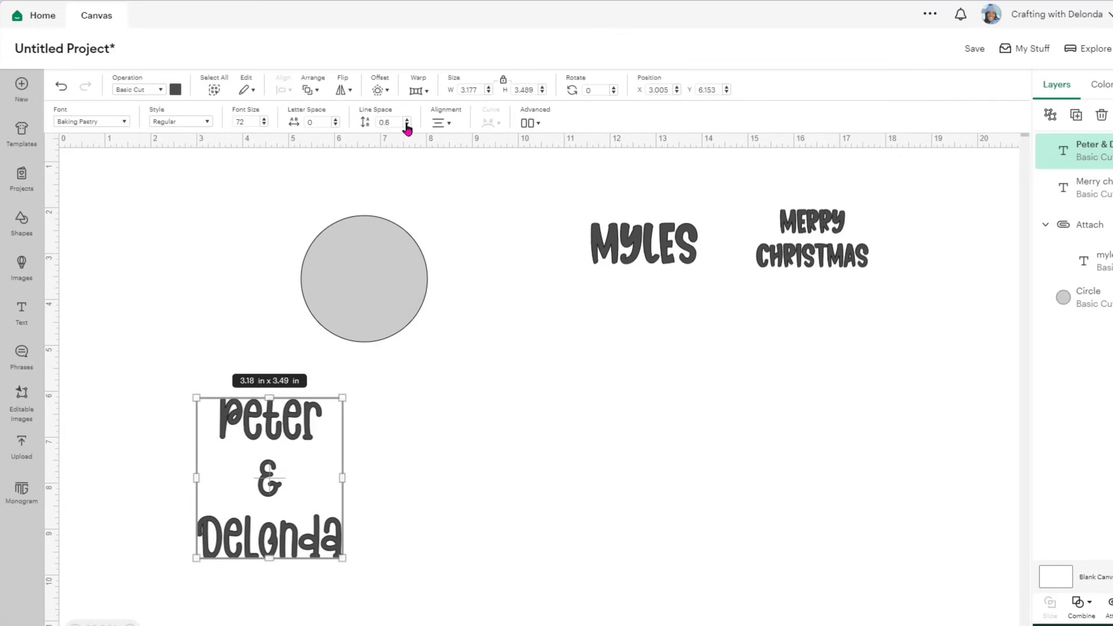
click(407, 125)
click(407, 125)
click(407, 125)
click(407, 126)
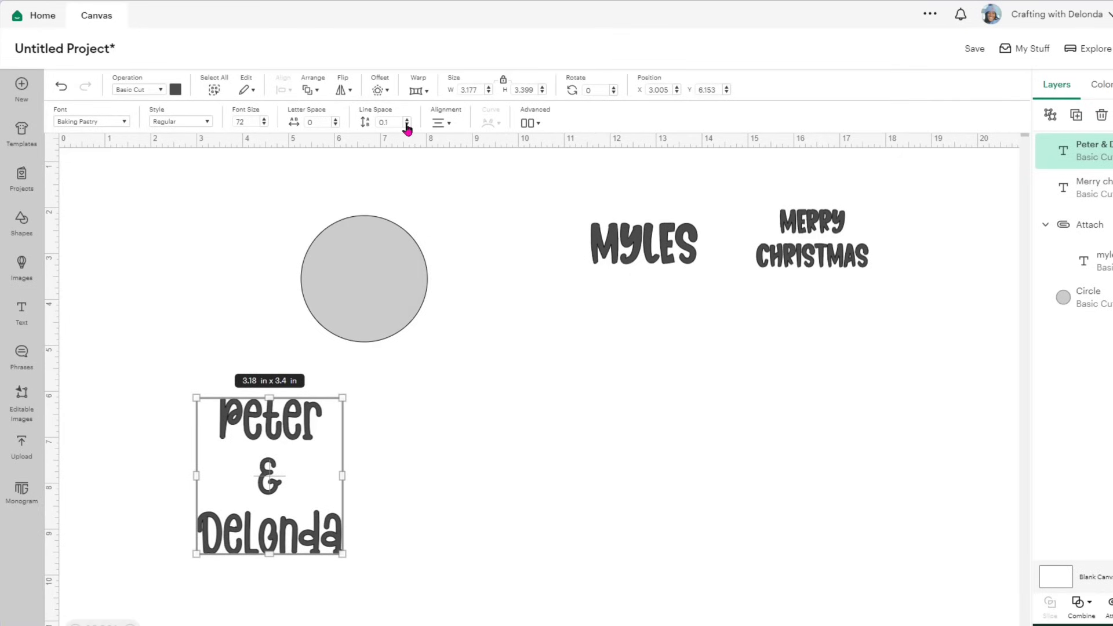
click(408, 125)
click(408, 125)
click(407, 125)
click(408, 126)
click(407, 125)
click(407, 125)
click(407, 125)
click(407, 125)
click(407, 125)
click(407, 125)
click(407, 125)
click(407, 125)
click(407, 125)
click(407, 126)
click(407, 126)
click(407, 125)
click(407, 126)
click(407, 126)
click(408, 125)
click(407, 125)
click(407, 126)
click(407, 125)
click(407, 125)
click(407, 125)
click(407, 126)
click(407, 125)
click(408, 125)
click(407, 125)
click(407, 125)
click(407, 125)
click(407, 125)
click(408, 125)
click(407, 125)
click(407, 125)
click(407, 125)
click(407, 126)
click(407, 125)
click(407, 126)
Shrink the names text to about 1.98 × 1.66 in, test it on the circle, then park it below MERRY CHRISTMAS.
drag(342, 522, 469, 335)
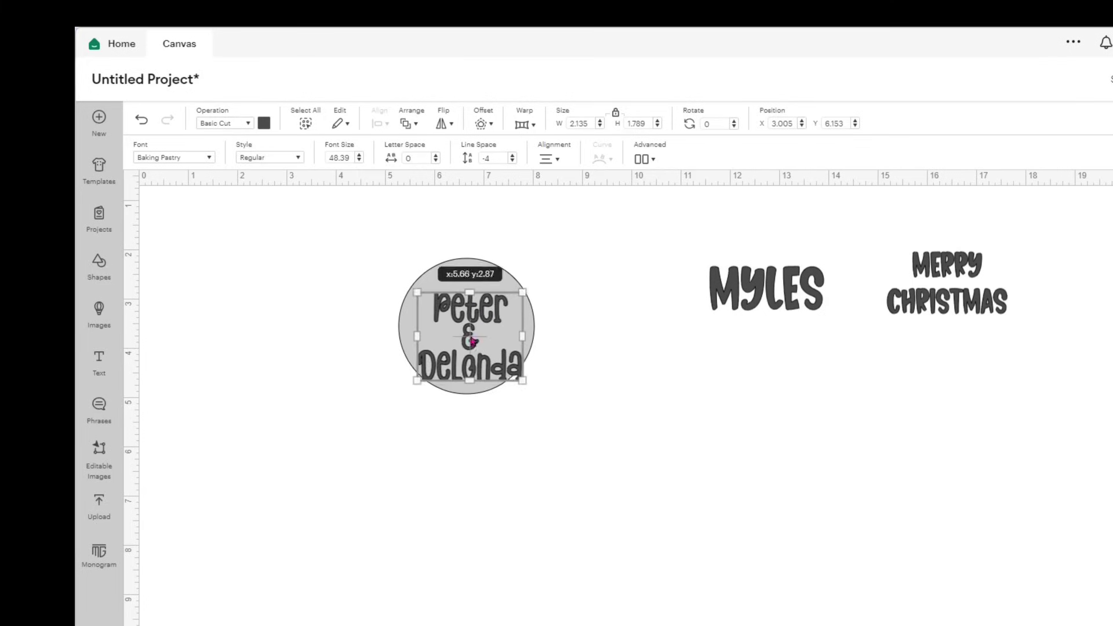
drag(519, 371, 512, 365)
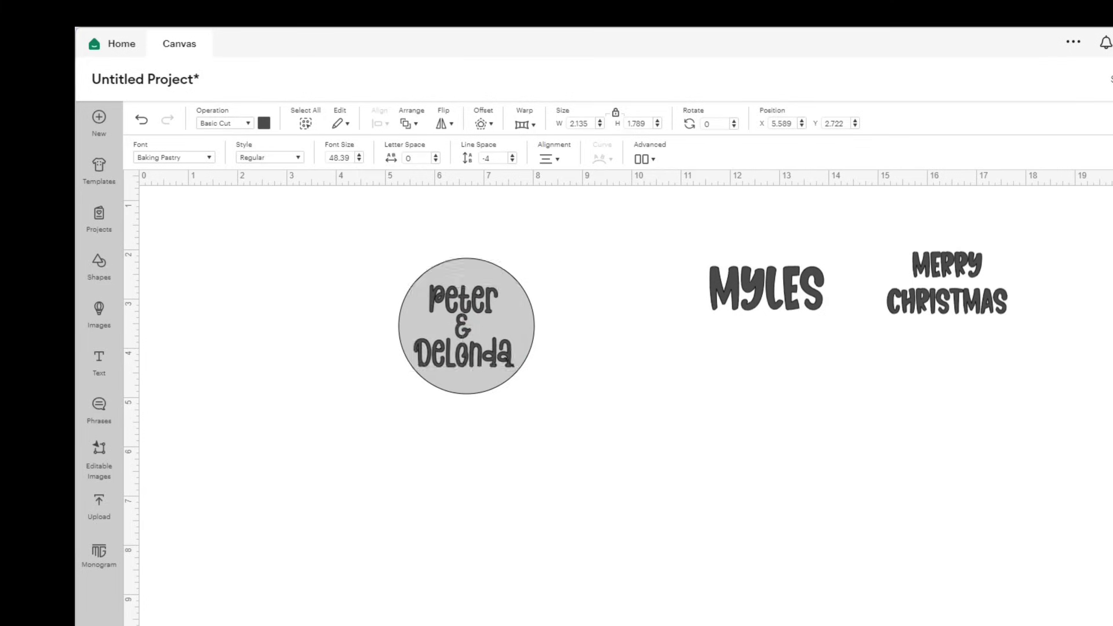
drag(471, 329, 467, 316)
click(576, 428)
click(472, 314)
click(578, 428)
click(623, 446)
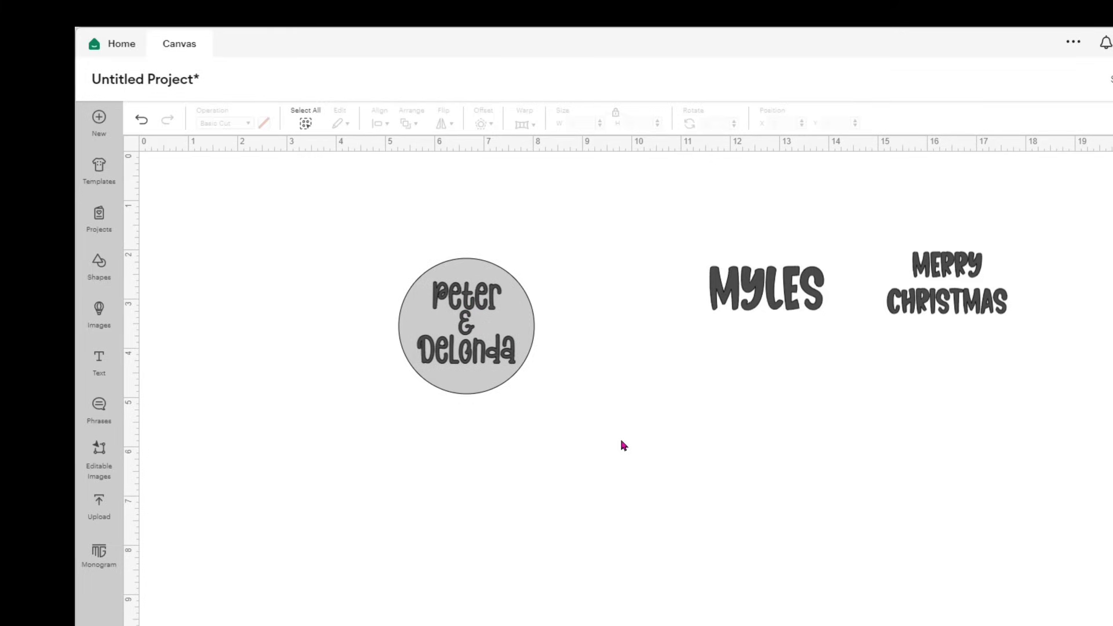
click(463, 322)
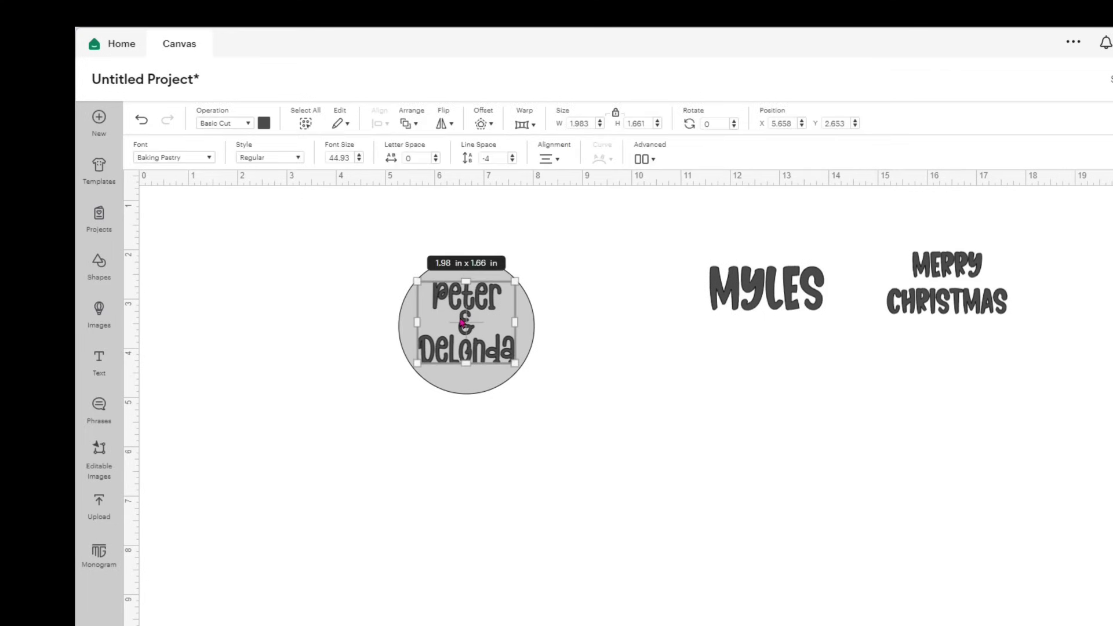
drag(463, 322, 956, 411)
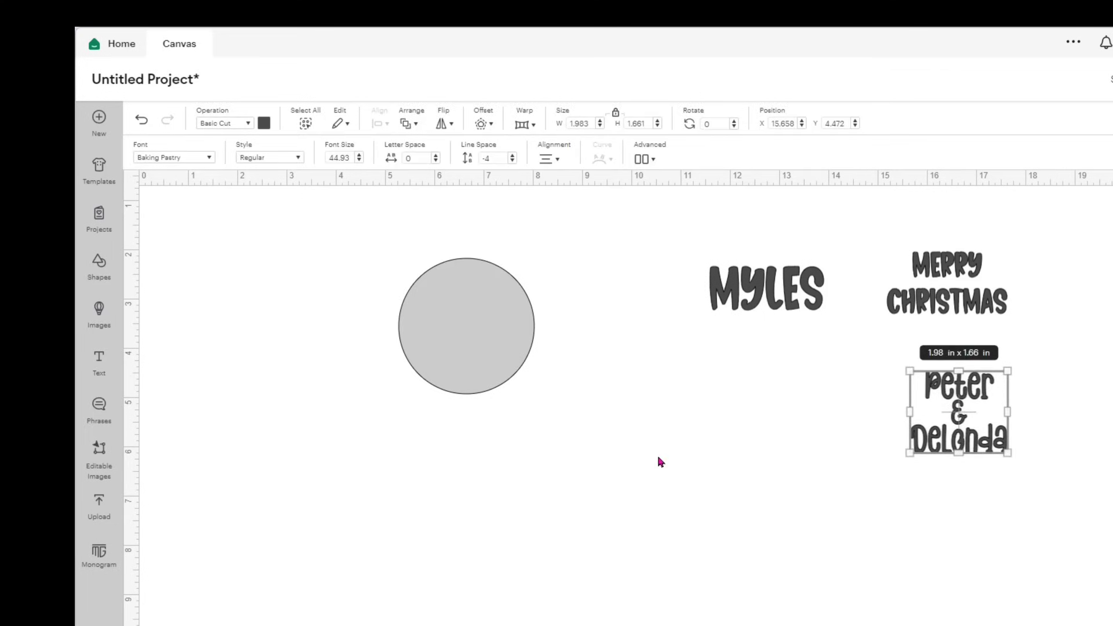
Add a new text with a first name in the Bernard MT Condensed font.
click(101, 362)
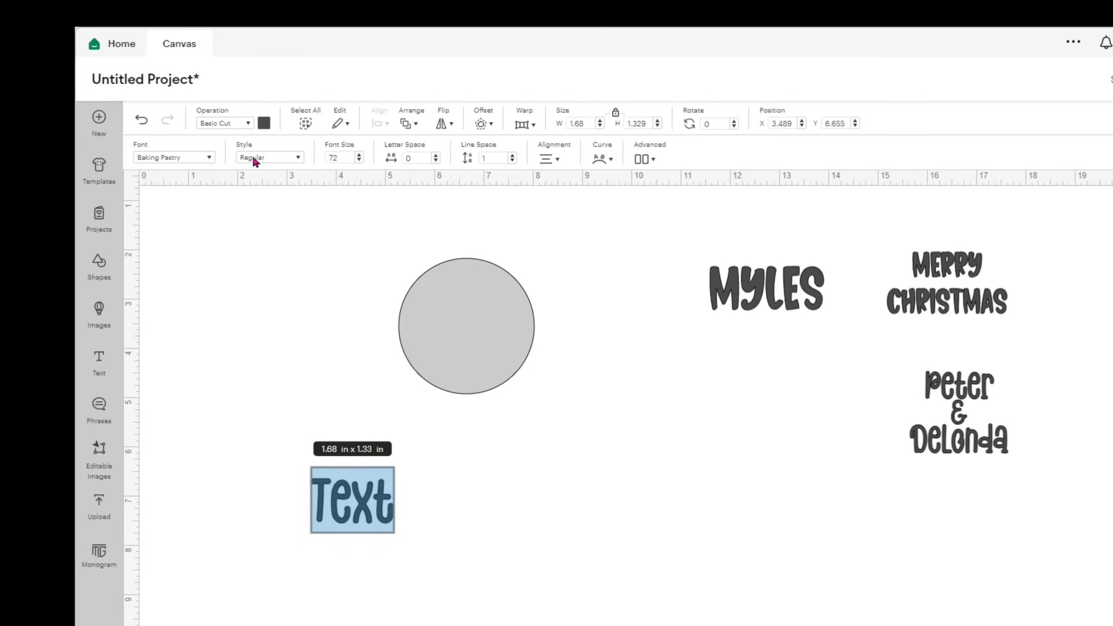
text(Madison)
click(195, 163)
scroll(319, 357, down, 5)
click(319, 356)
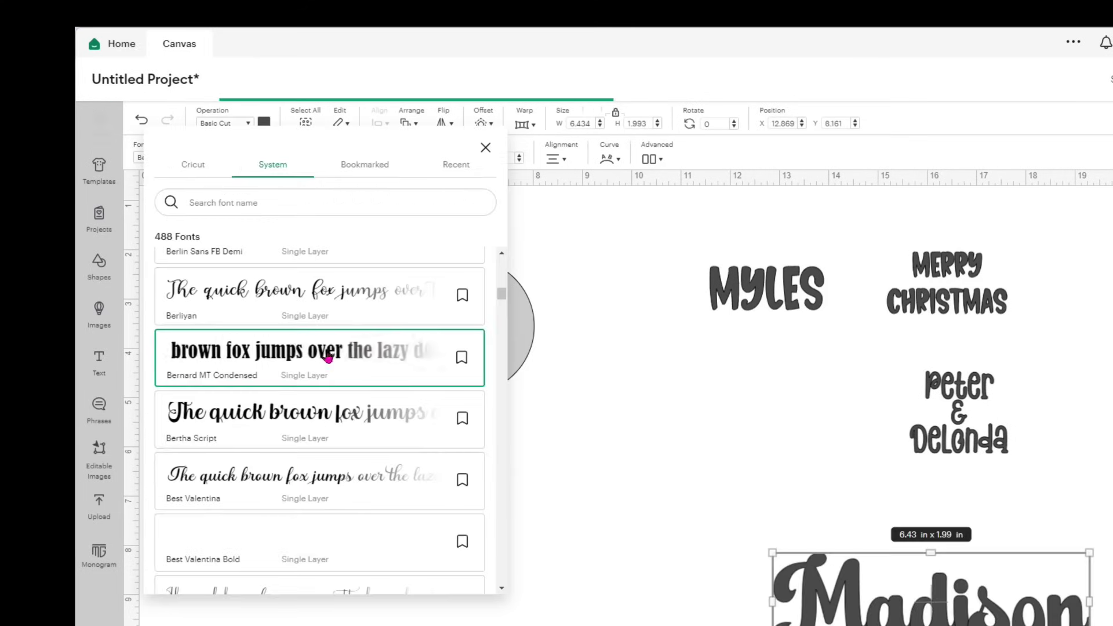
click(603, 506)
Resize the name to about 2.60 in wide, try it on the circle, then add a text with the pet's name.
drag(905, 580, 606, 565)
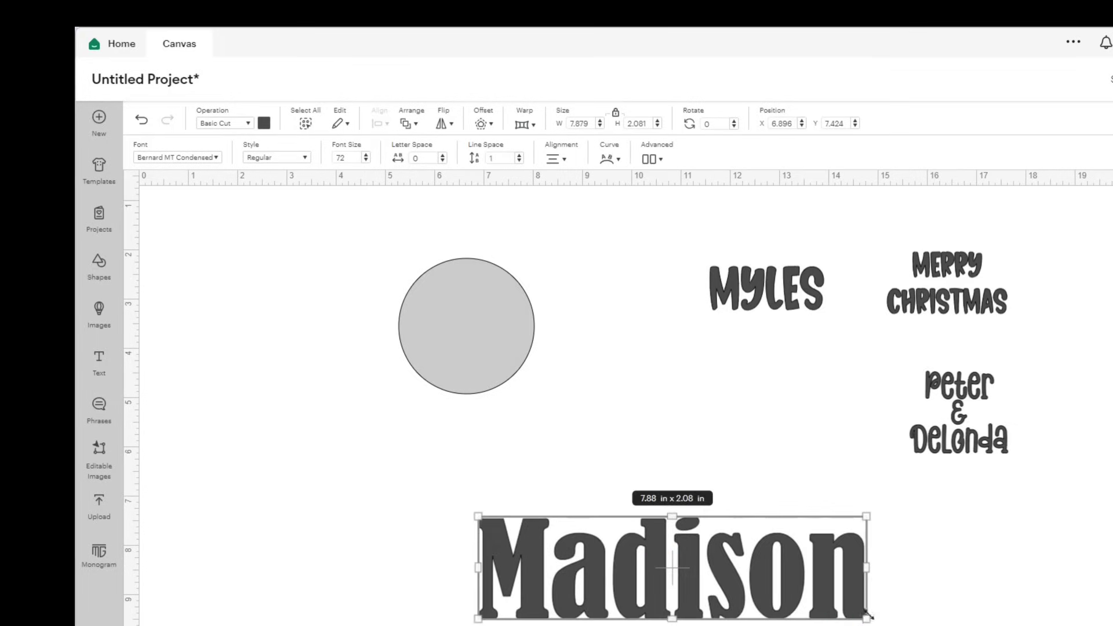
drag(847, 623, 672, 569)
drag(580, 526, 496, 308)
drag(583, 356, 526, 339)
drag(441, 331, 450, 331)
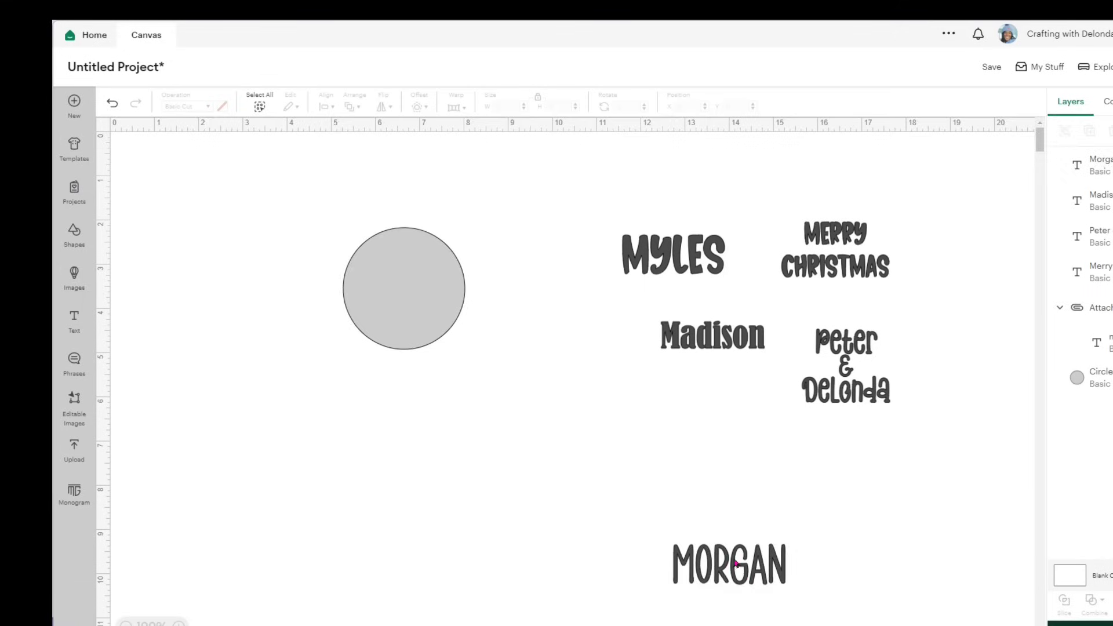
drag(739, 563, 408, 287)
click(500, 360)
key(ctrl+z)
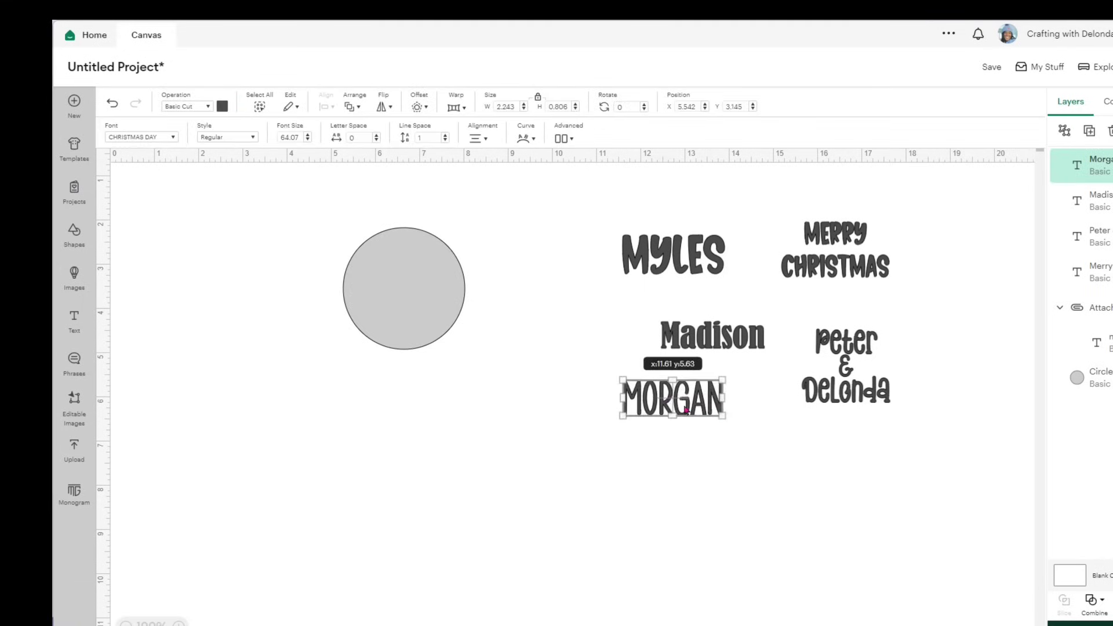
click(75, 320)
text(milo)
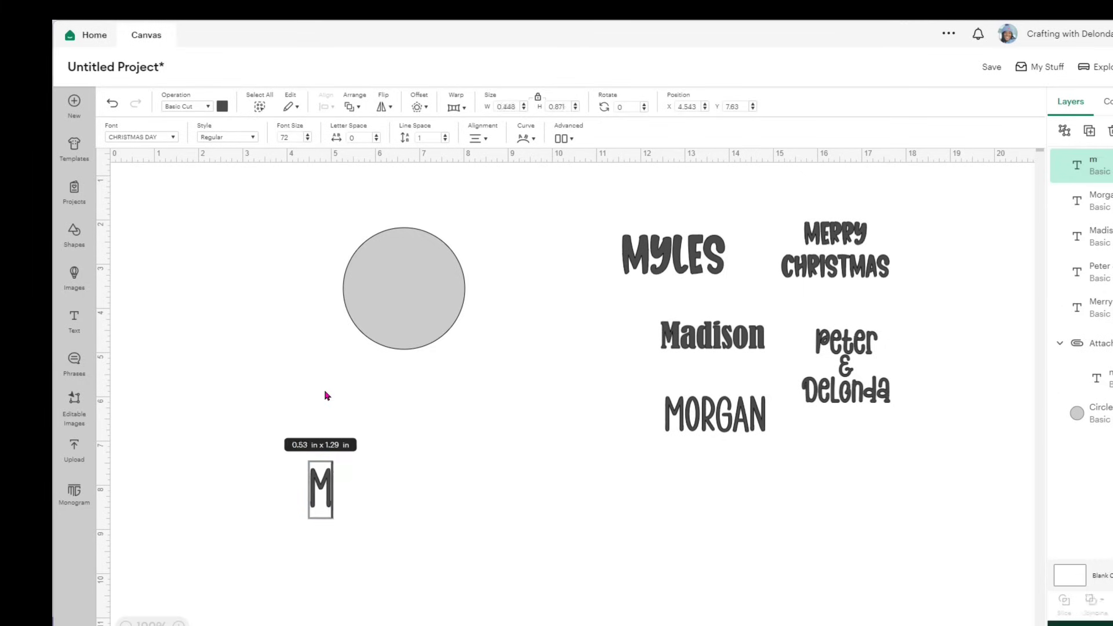
Search the image library for paw prints and insert the brown paw prints image.
click(531, 476)
click(74, 273)
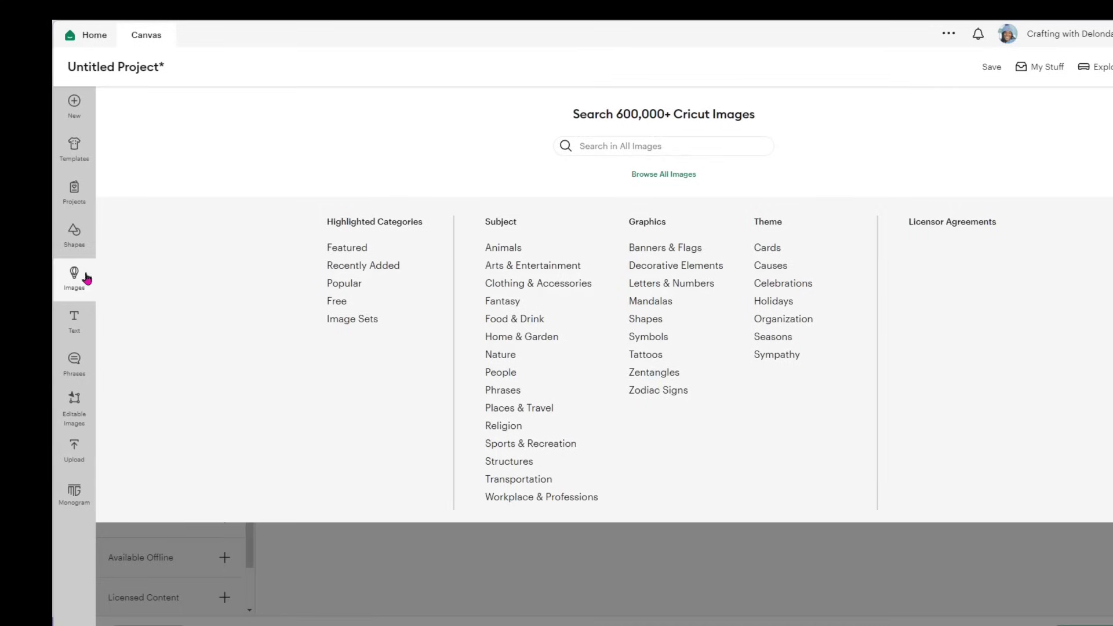
click(643, 142)
text(paw prints)
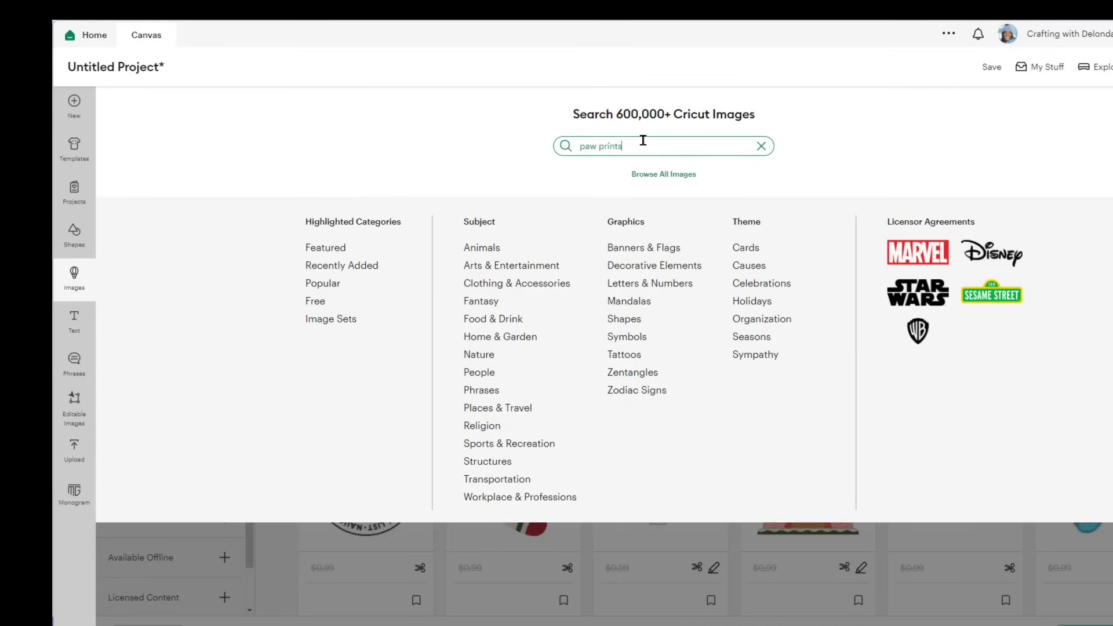
key(Return)
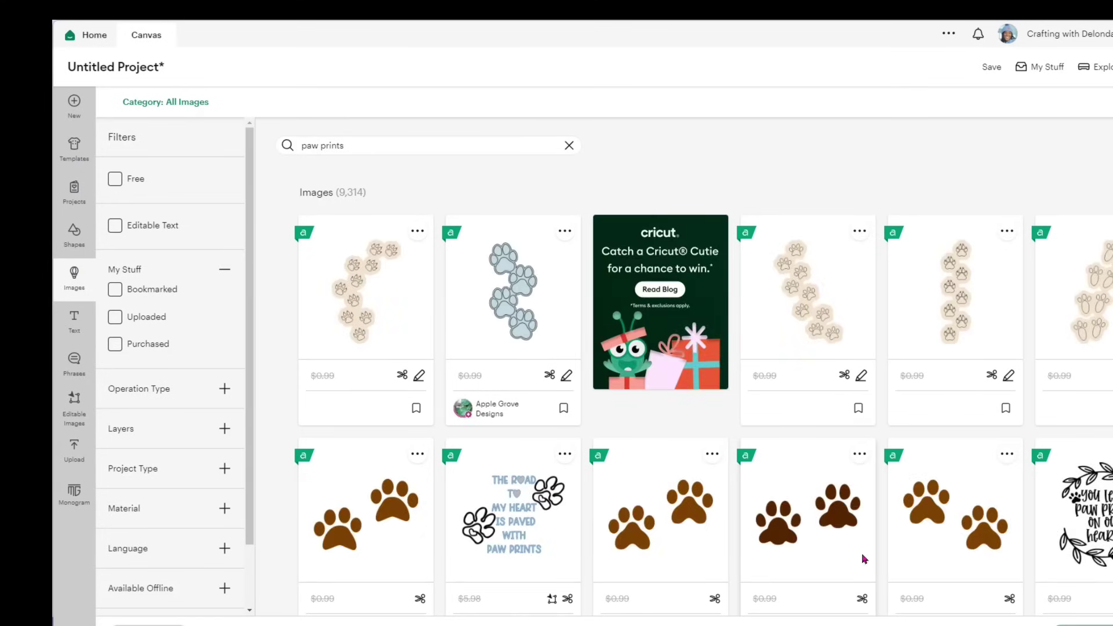
double_click(639, 537)
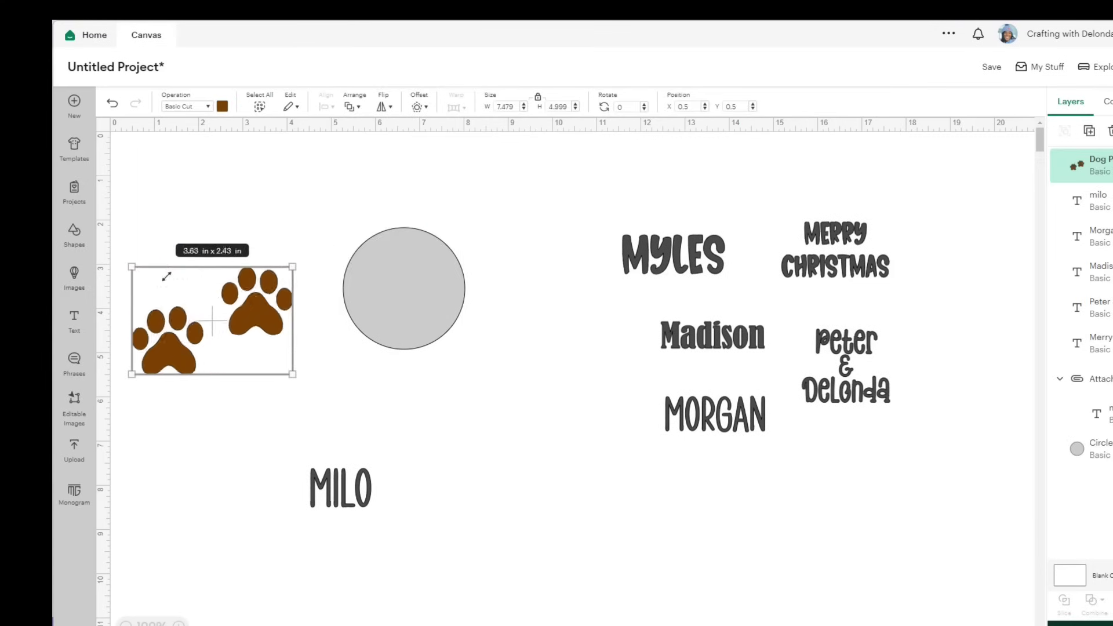
Shrink the paw prints under the pet's name and move the name-and-paws group beside the other names.
drag(181, 351, 349, 537)
drag(294, 436, 380, 557)
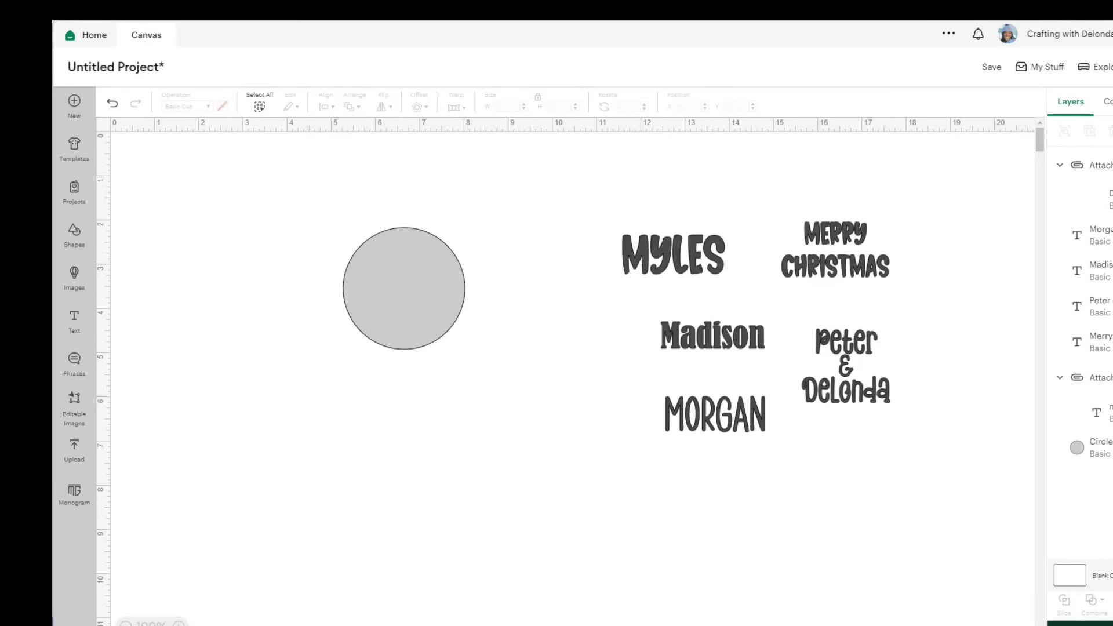
drag(336, 519, 578, 339)
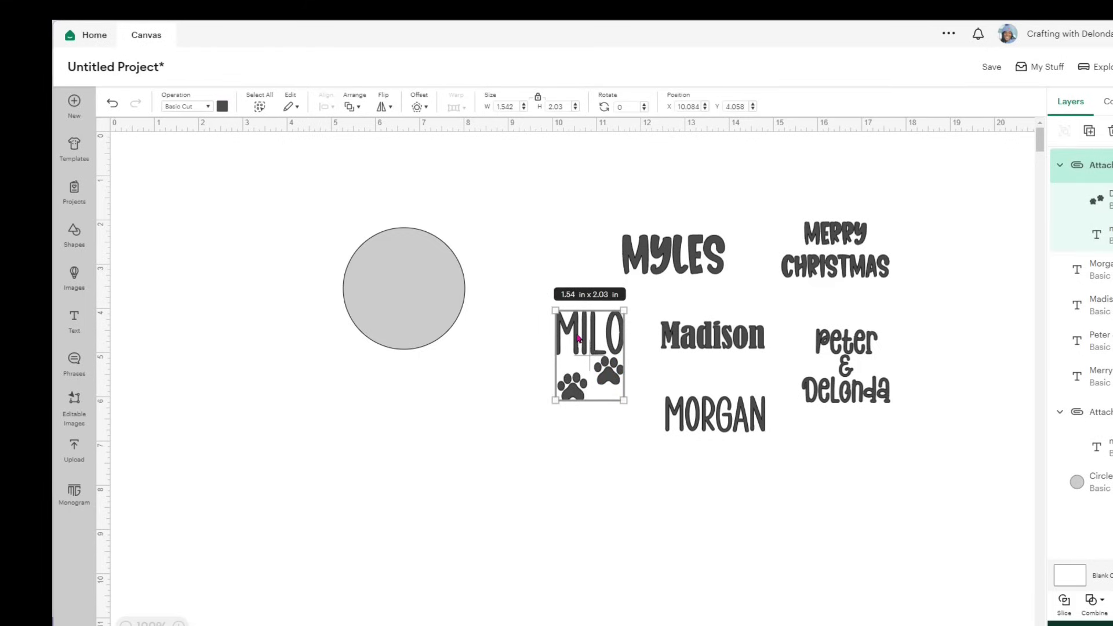
Center the 1.542 × 2.03 in name-and-paws group on the light grey circle.
click(415, 280)
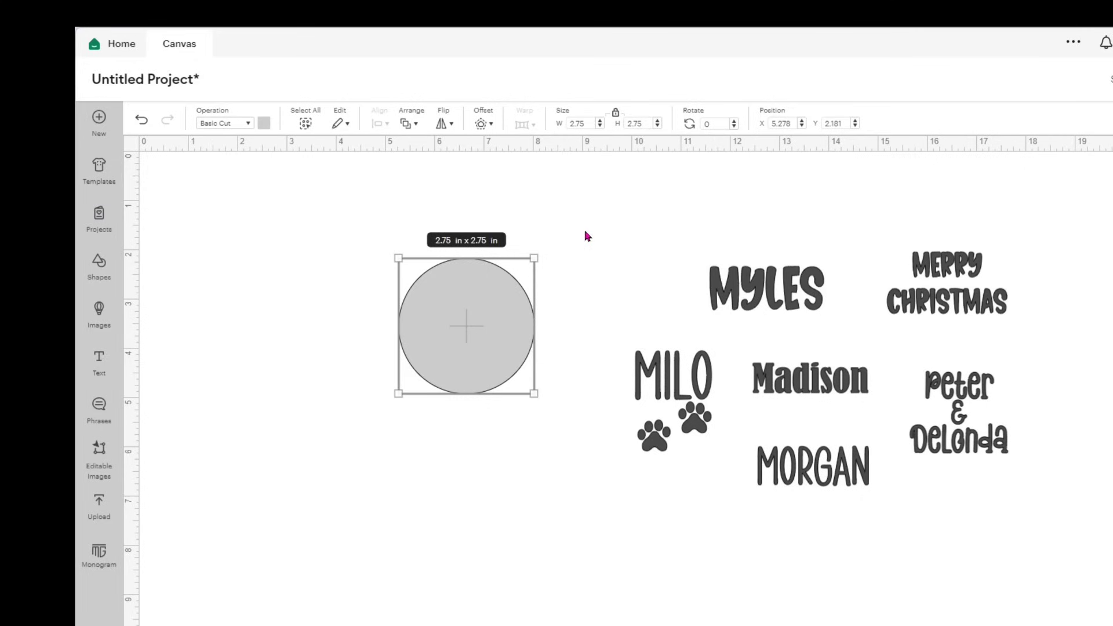
drag(677, 392, 472, 317)
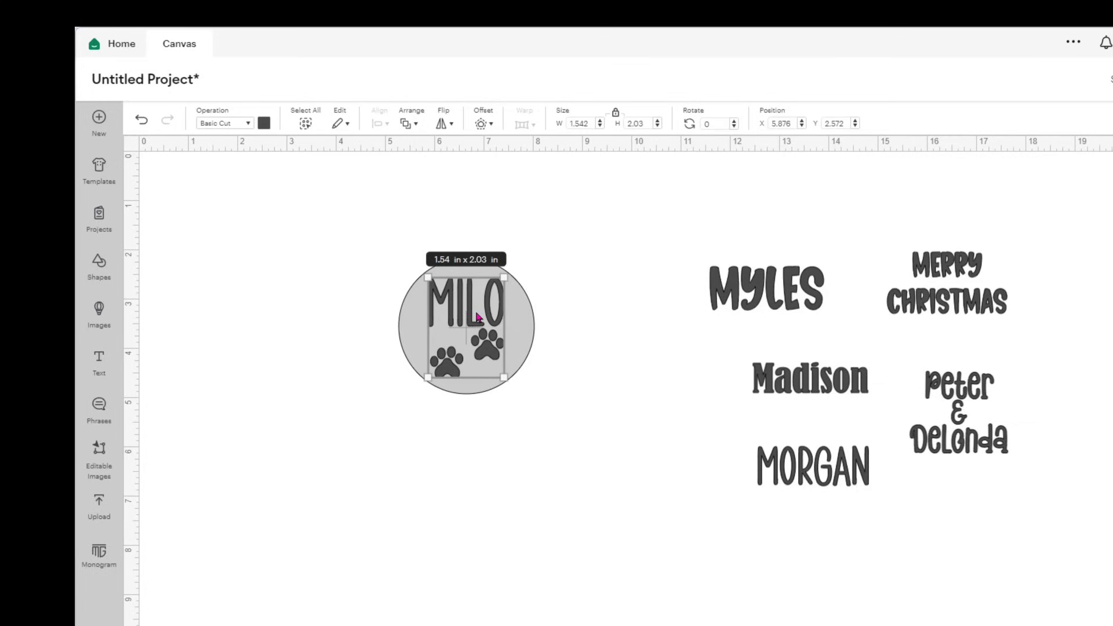
Paste another circle onto the MILO ornament and pull the light 2.75 in circle off the dark base.
key(ctrl+v)
drag(280, 276, 334, 277)
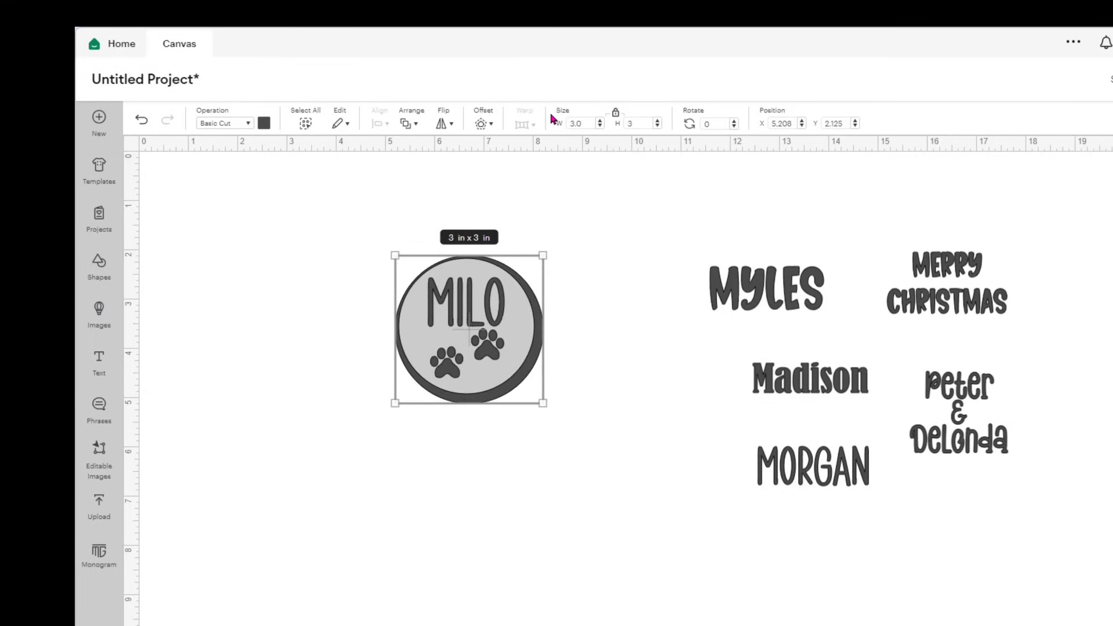
click(635, 390)
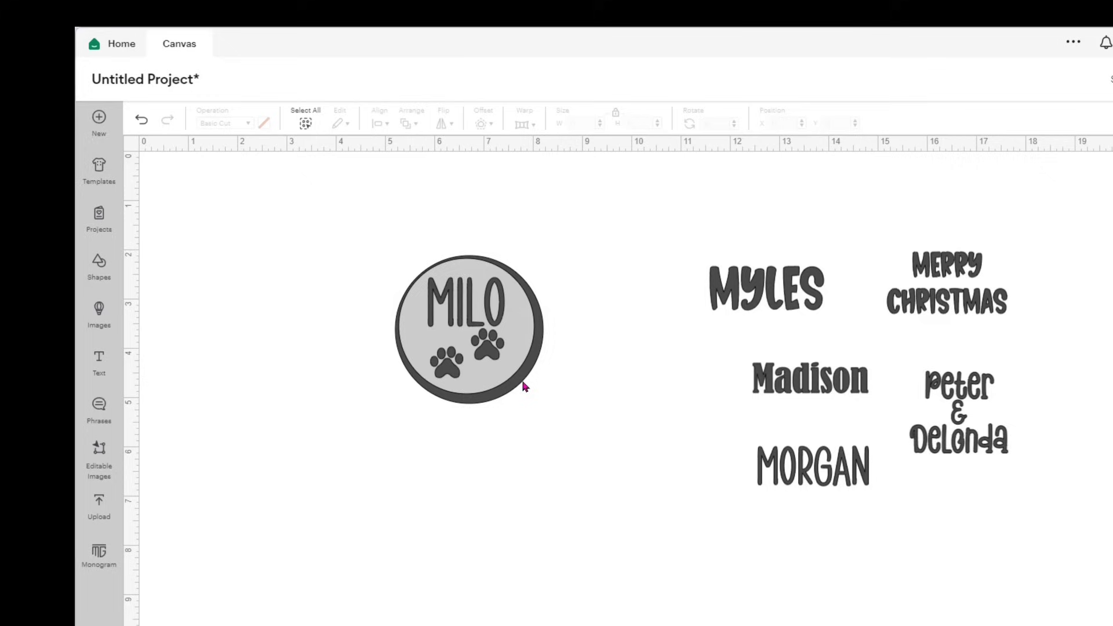
click(523, 387)
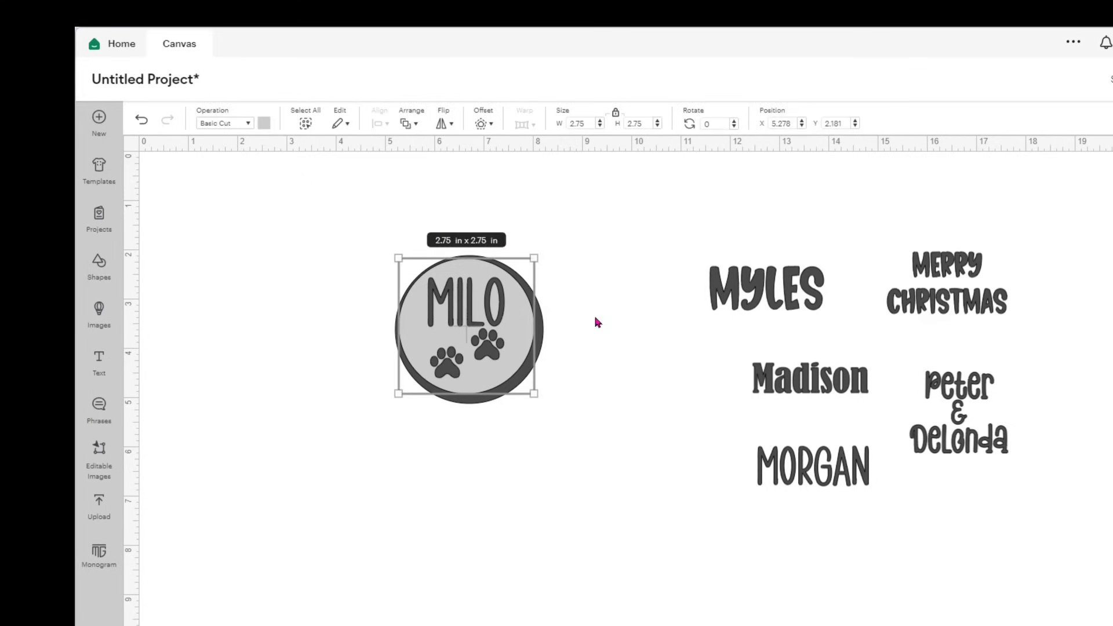
click(573, 331)
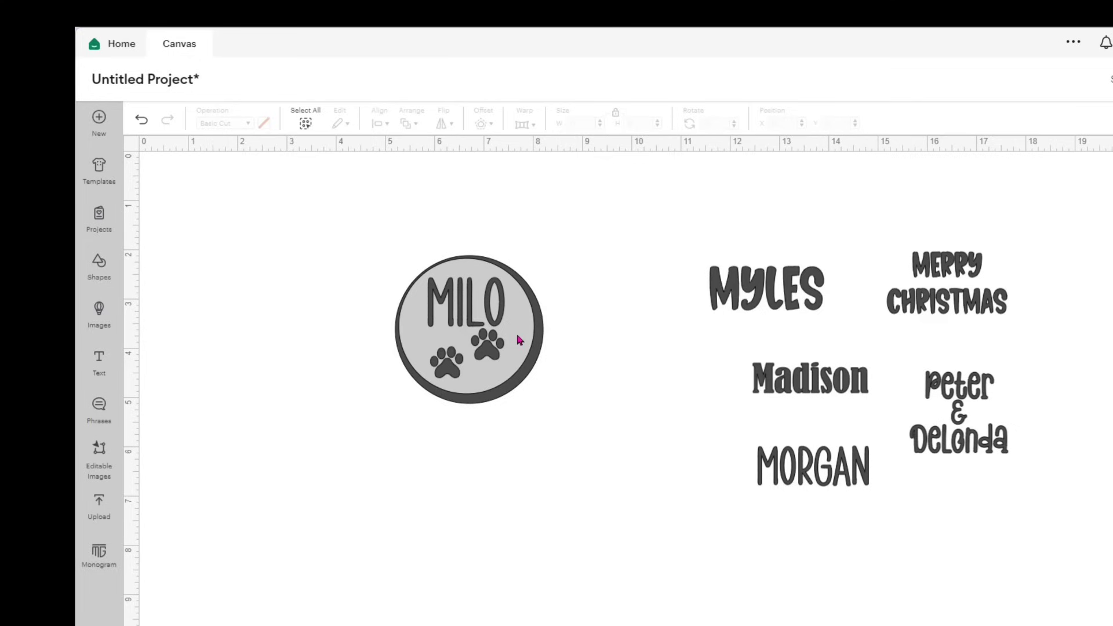
drag(519, 340, 651, 268)
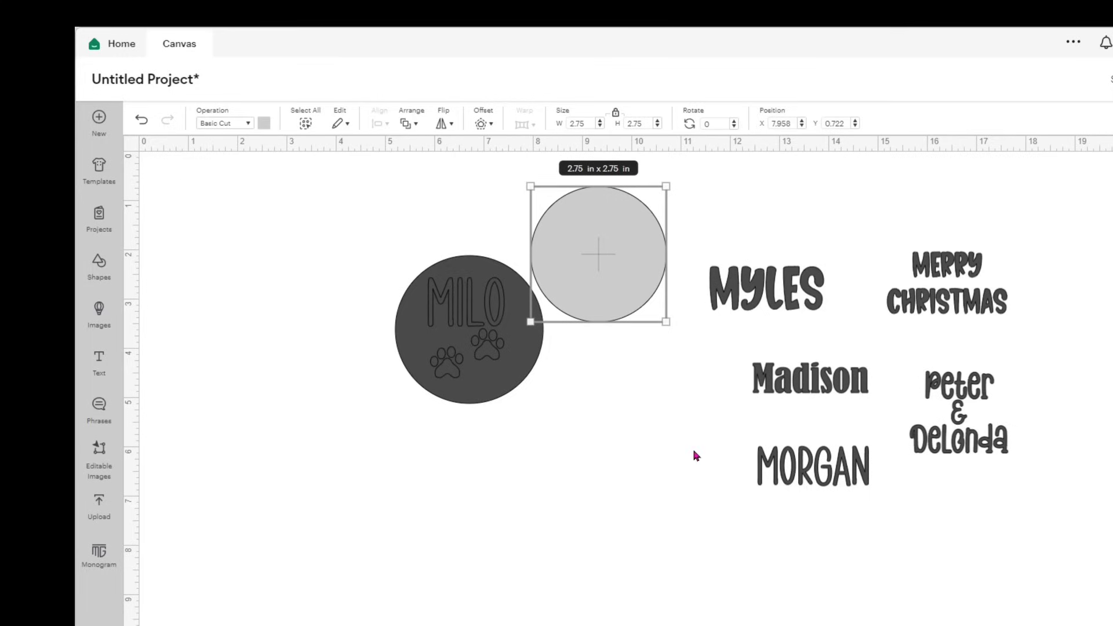
Nudge the attached MILO name and paws group slightly down and right on the dark circle.
click(459, 304)
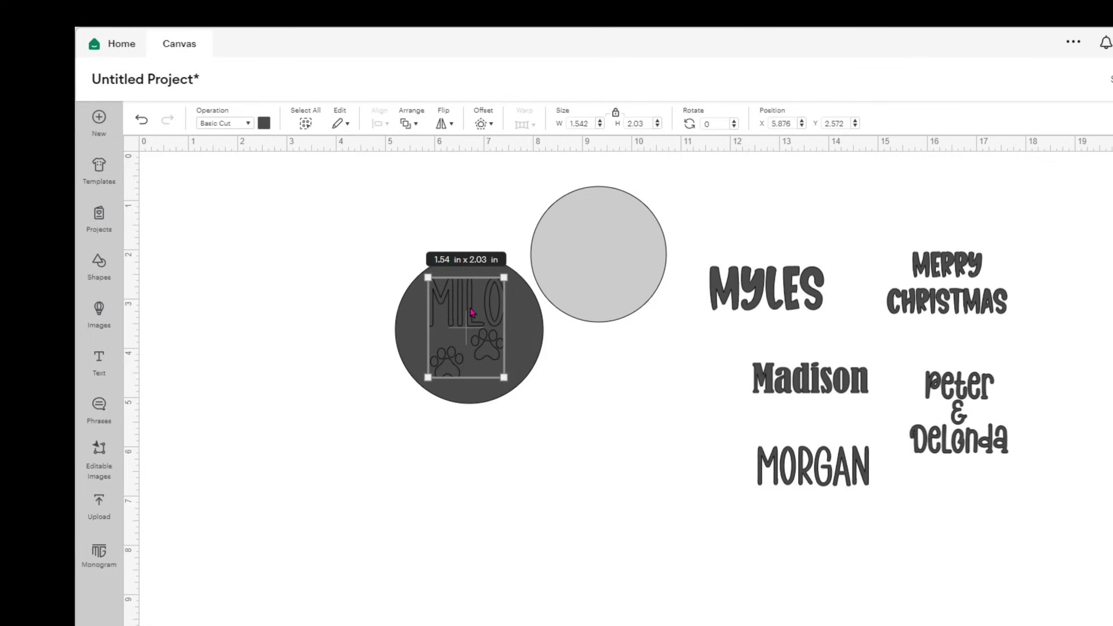
click(473, 313)
drag(473, 314, 477, 319)
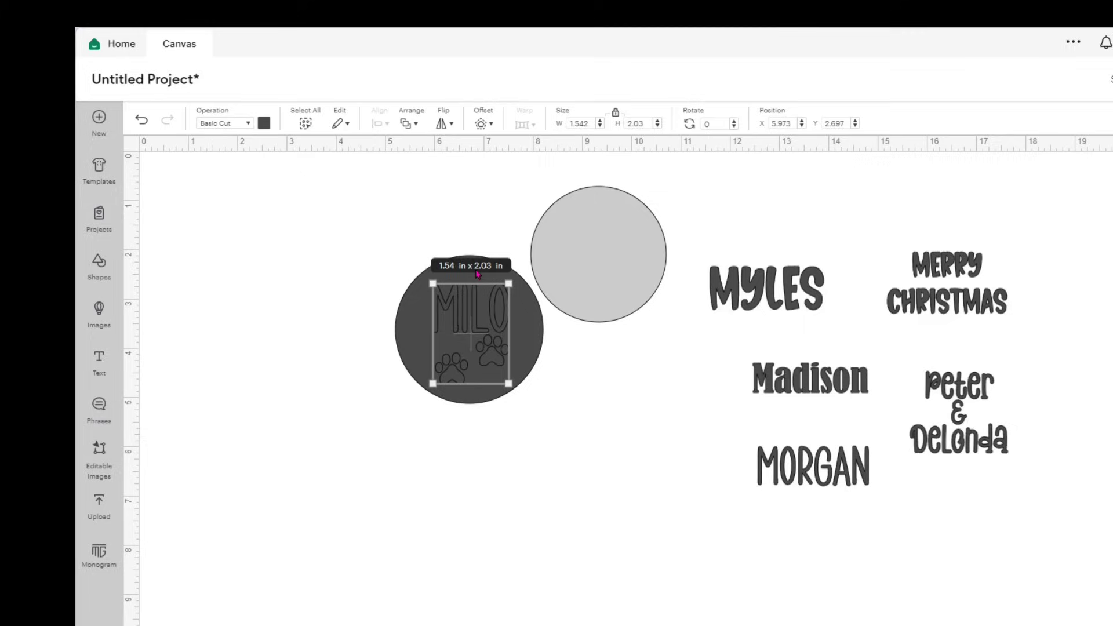
click(594, 268)
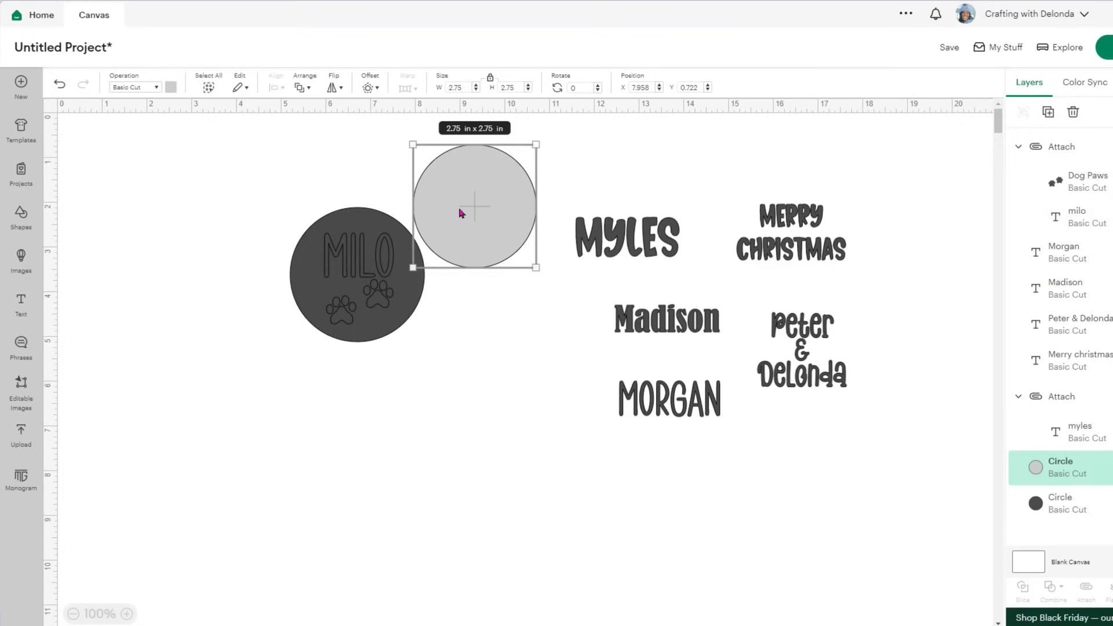
Delete the spare light circle and recolour the 3 in MILO base circle light grey.
key(Delete)
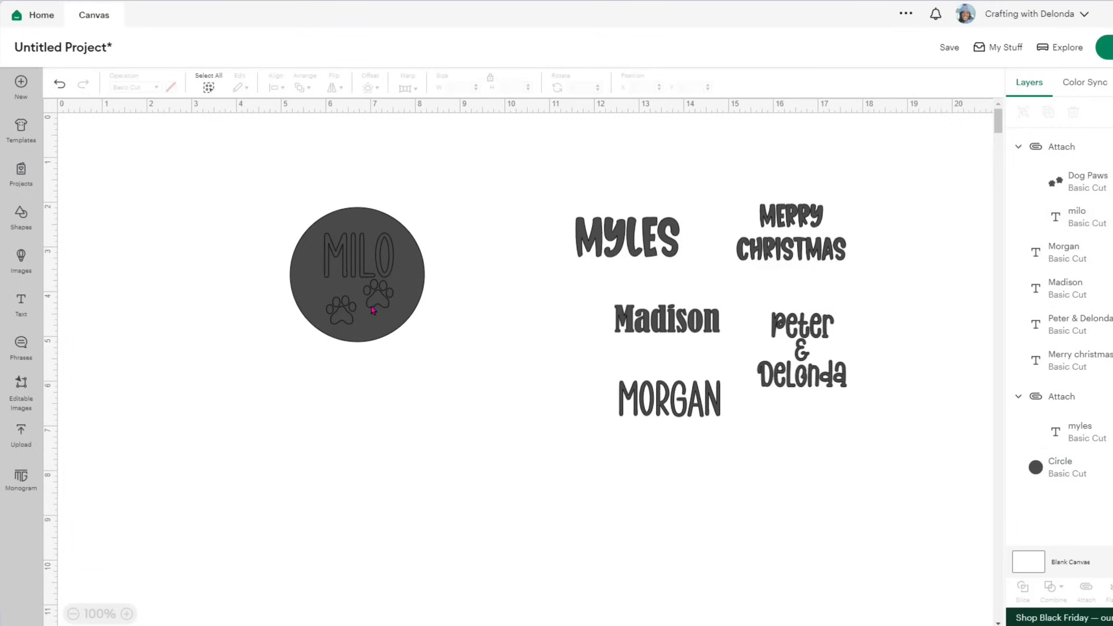
click(375, 323)
click(415, 297)
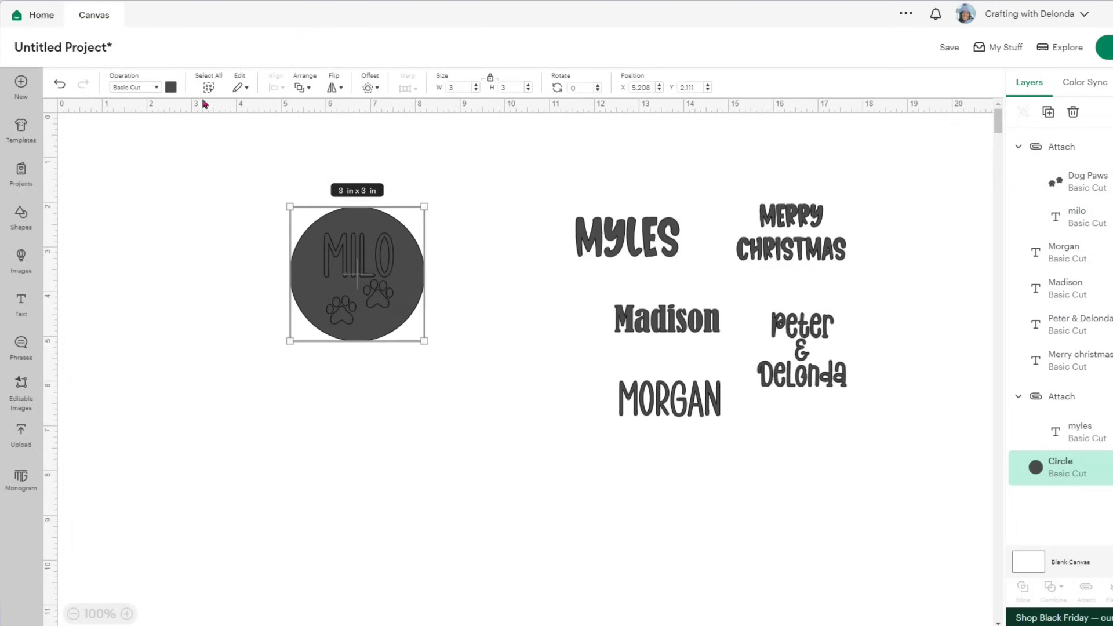
click(171, 87)
click(200, 209)
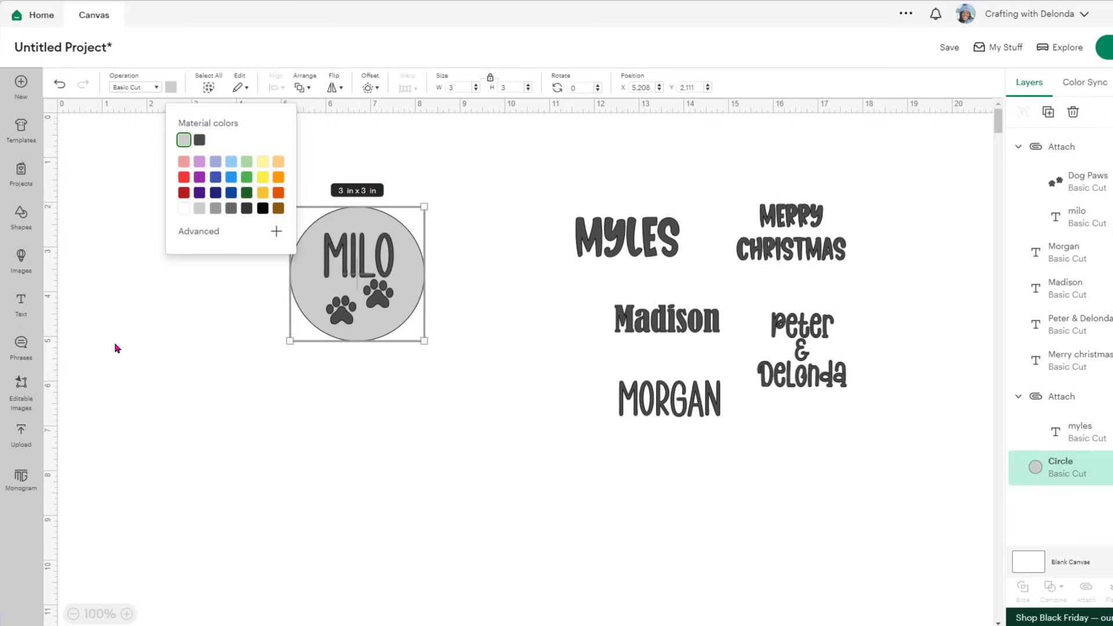
click(140, 356)
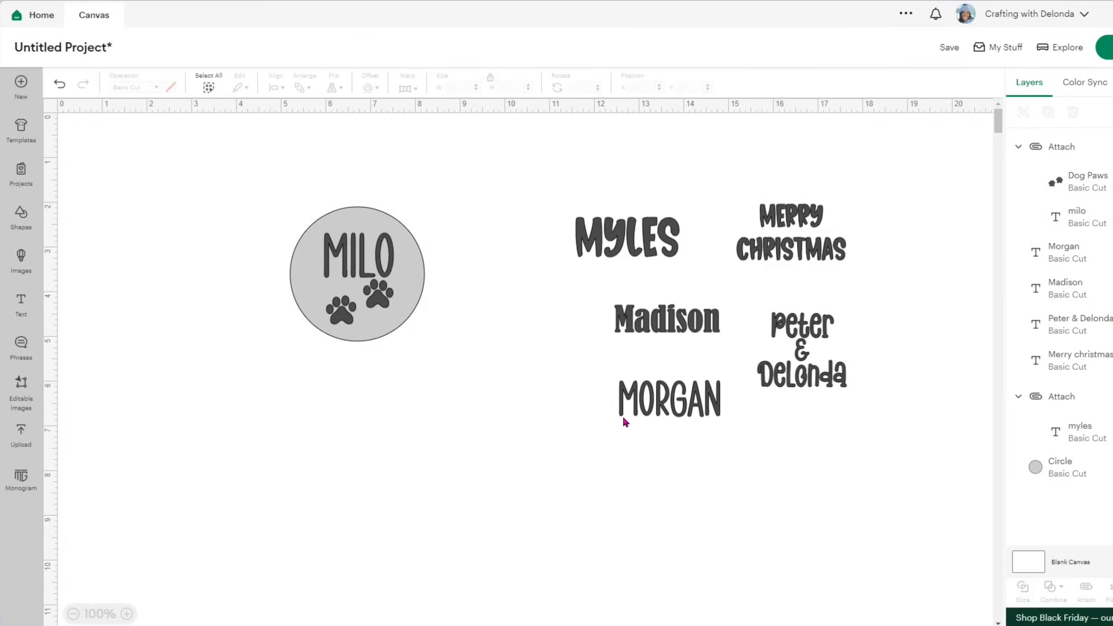
Make four duplicates of the light grey 3 in base circle.
click(422, 264)
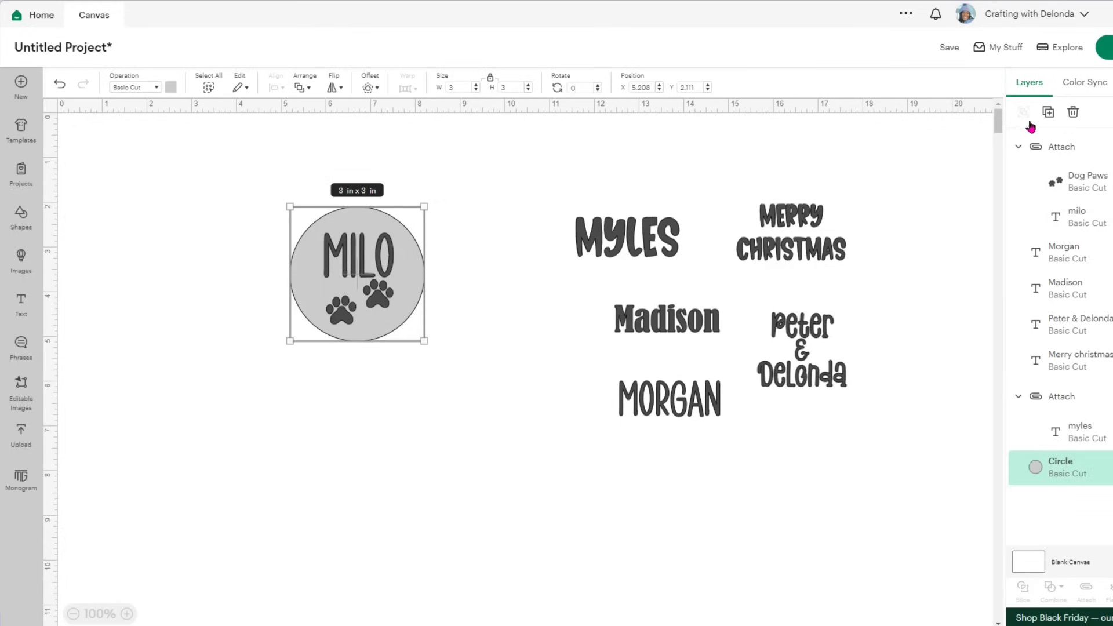
click(1049, 113)
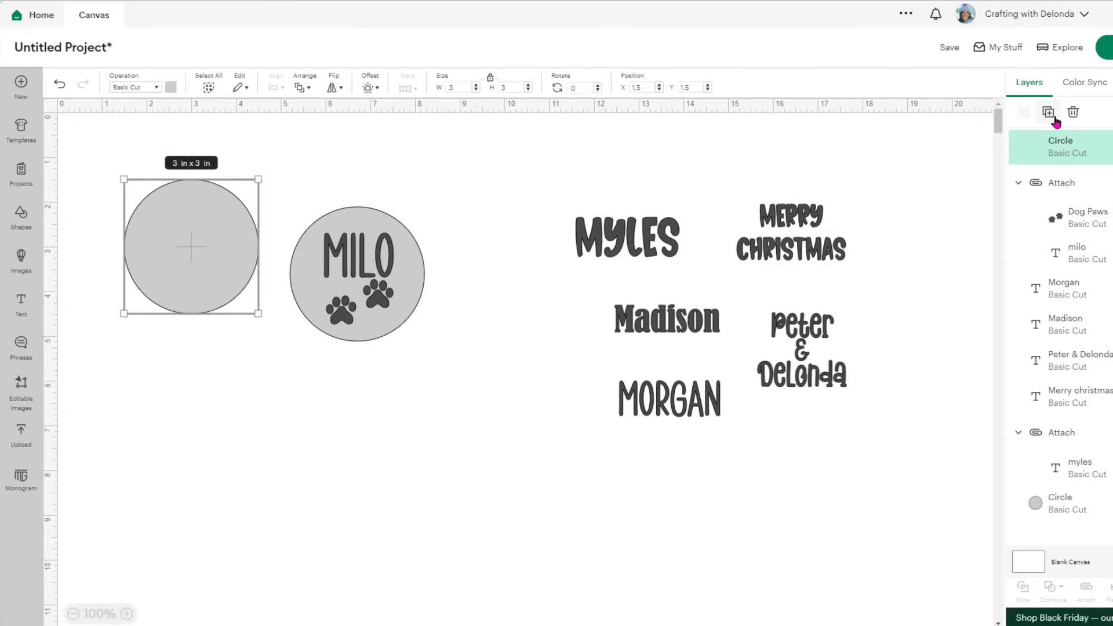
click(1051, 115)
click(1051, 114)
click(1051, 115)
click(1051, 115)
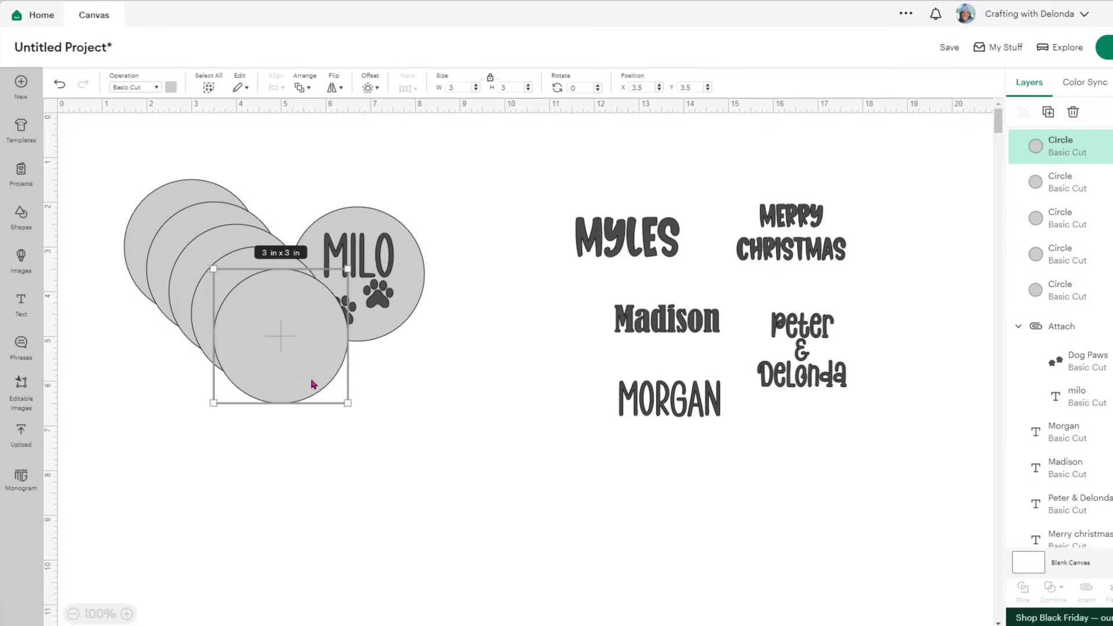
Move one circle copy beside the next name, send it to the back, and place the name over it.
drag(298, 360, 540, 227)
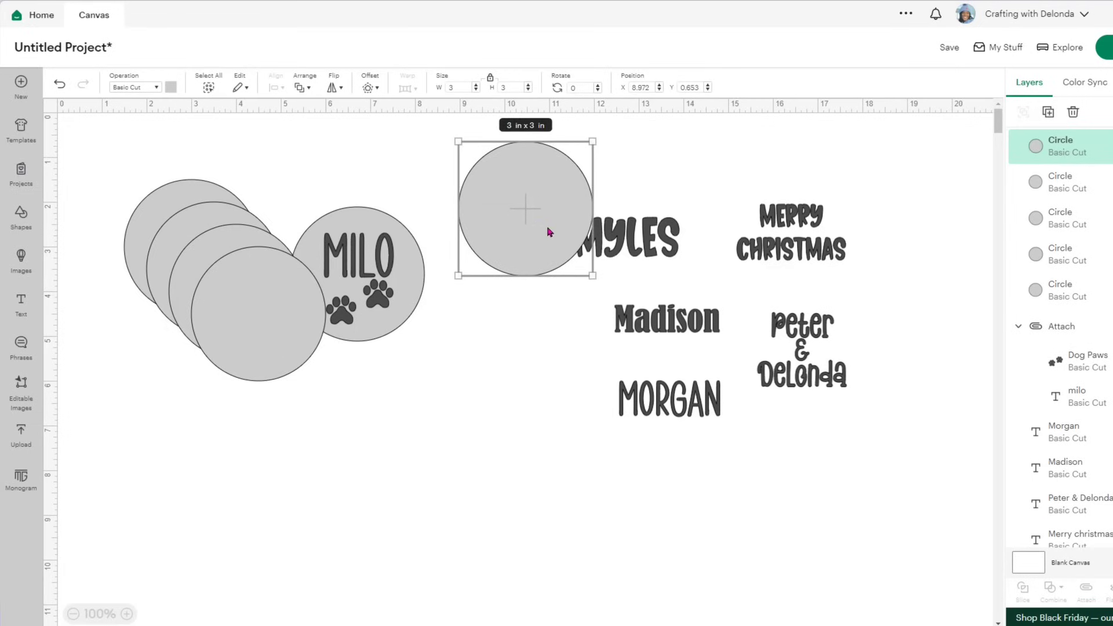
click(648, 246)
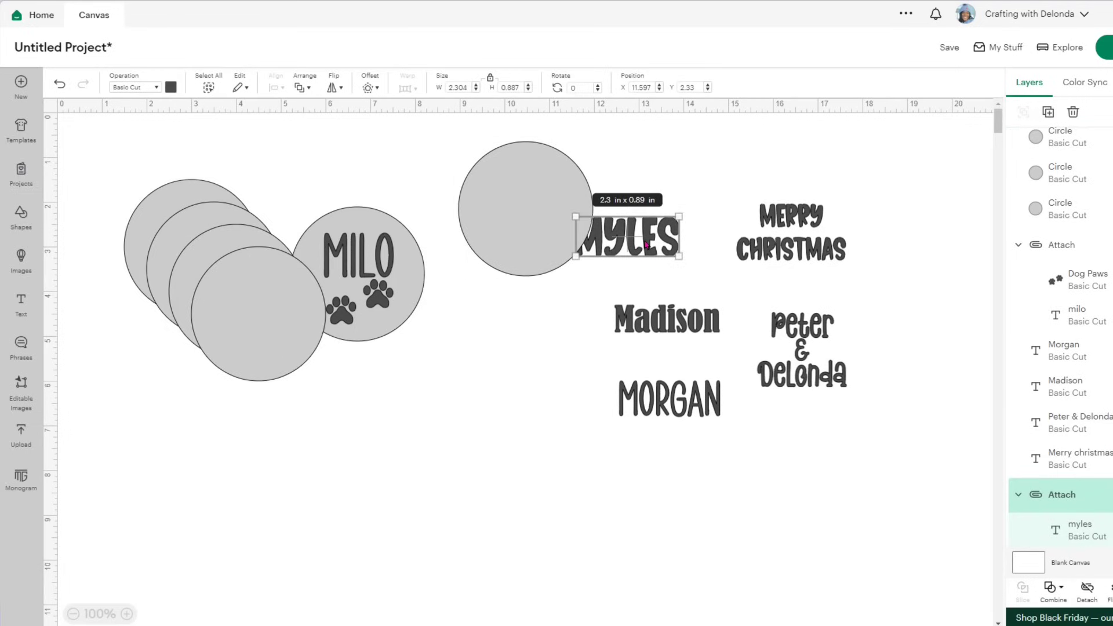
click(529, 202)
right_click(528, 203)
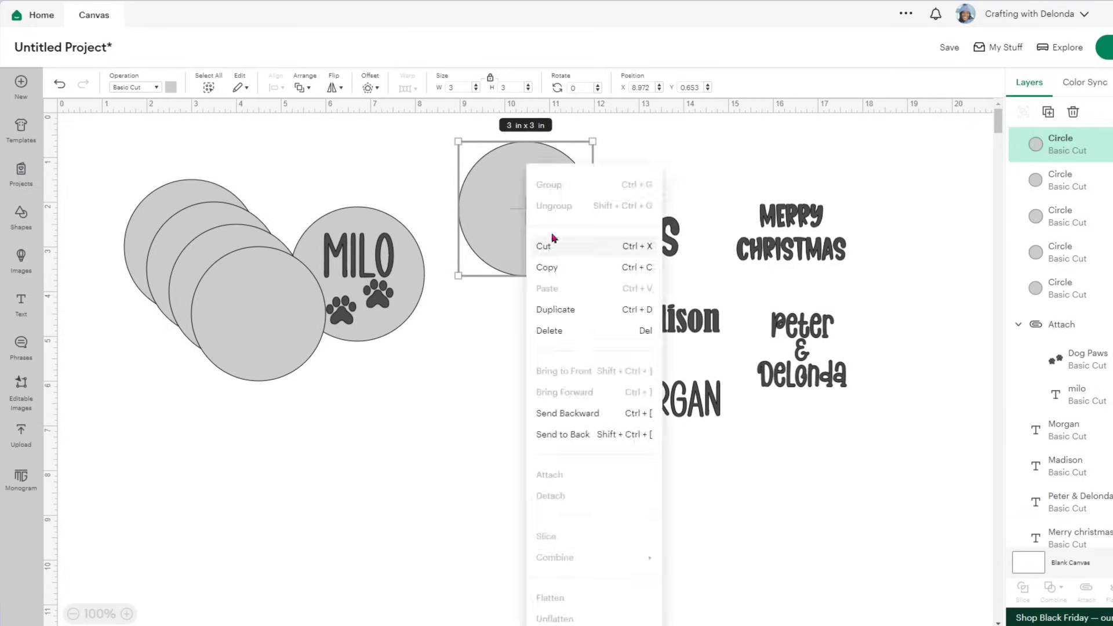
click(578, 434)
drag(651, 246, 552, 215)
Centre the block-capital name on its circle and slice the name out of it.
drag(435, 143, 613, 284)
click(278, 87)
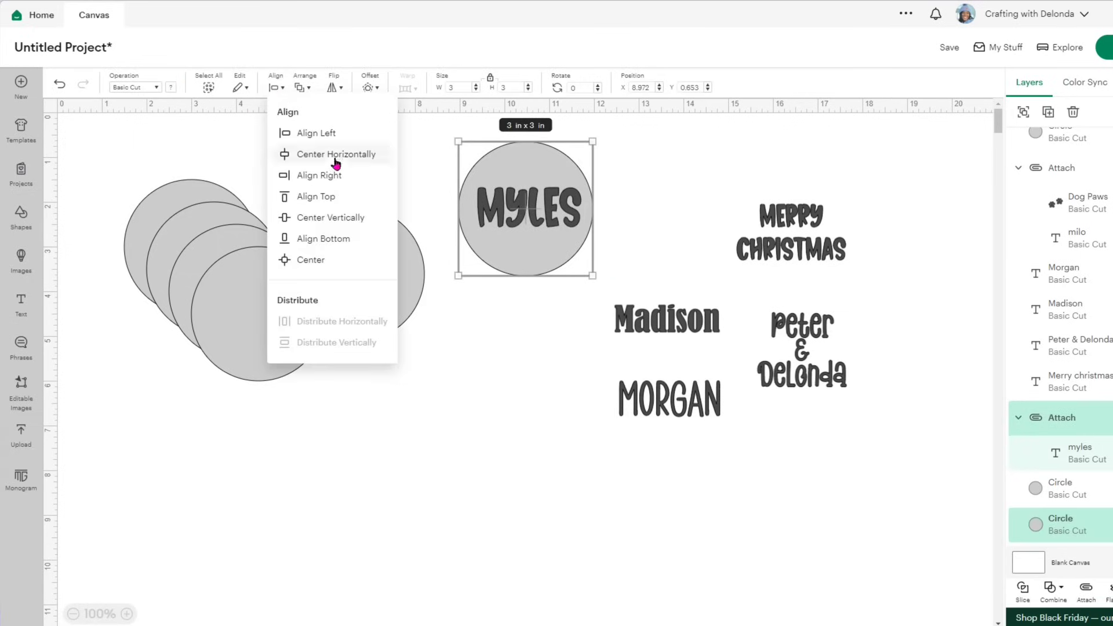
click(320, 261)
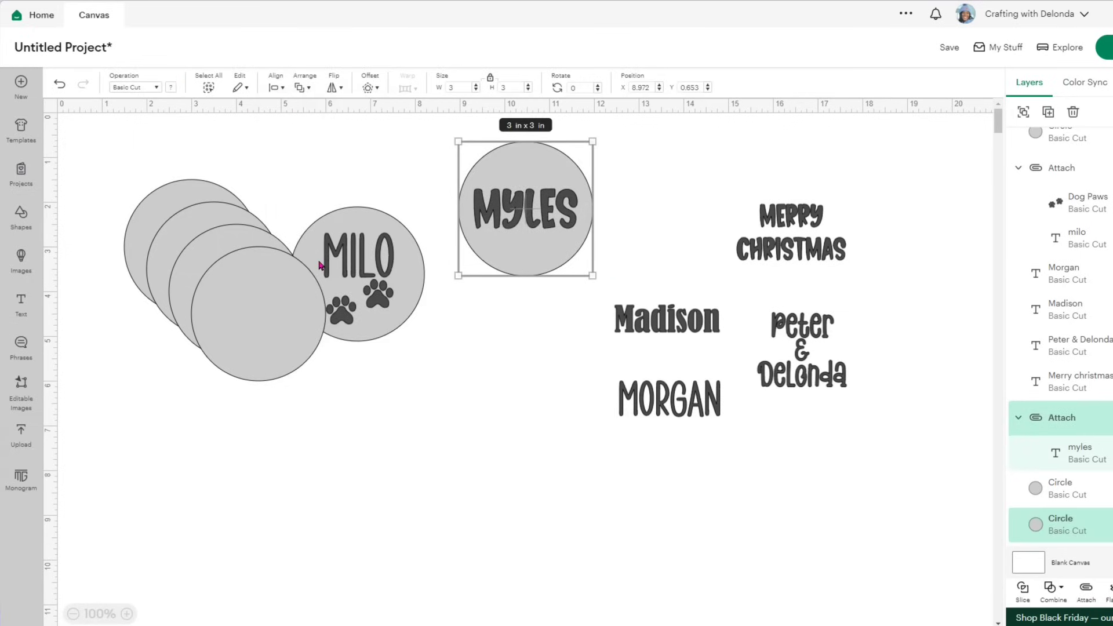
click(1024, 596)
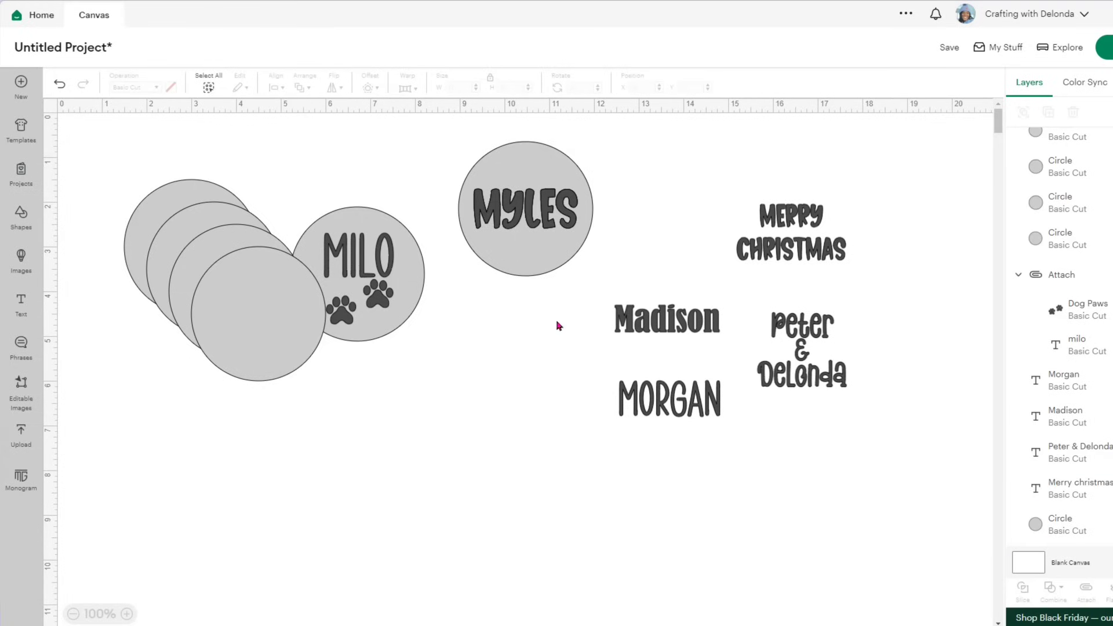
Set the solid letters beside the cut-out circle, delete the outline piece, and move another circle up.
drag(529, 217, 171, 520)
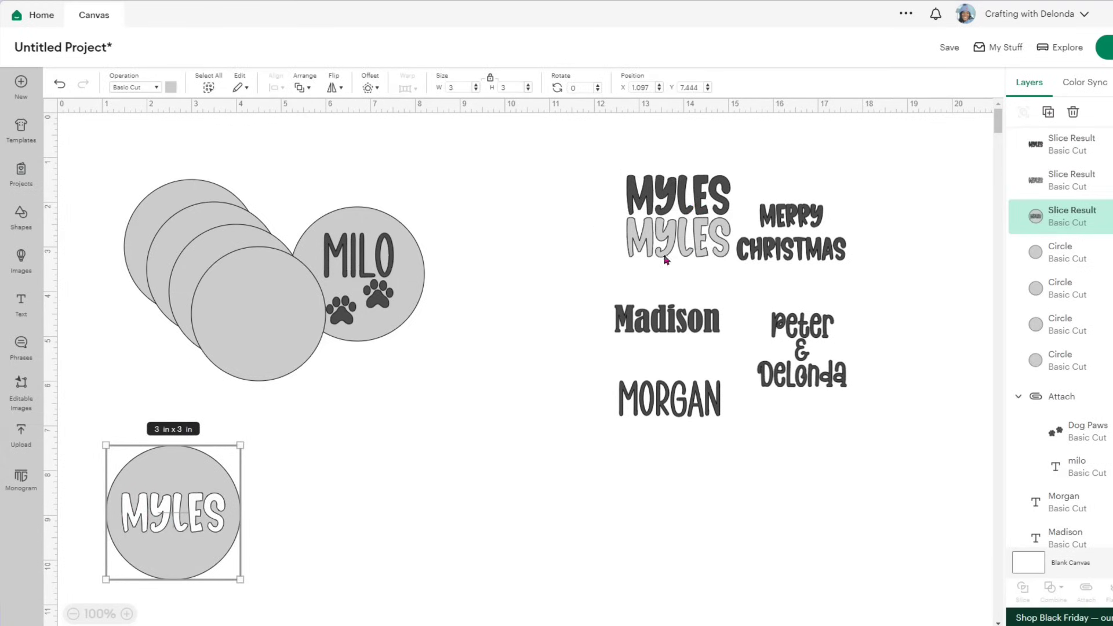
drag(694, 193, 337, 516)
click(685, 246)
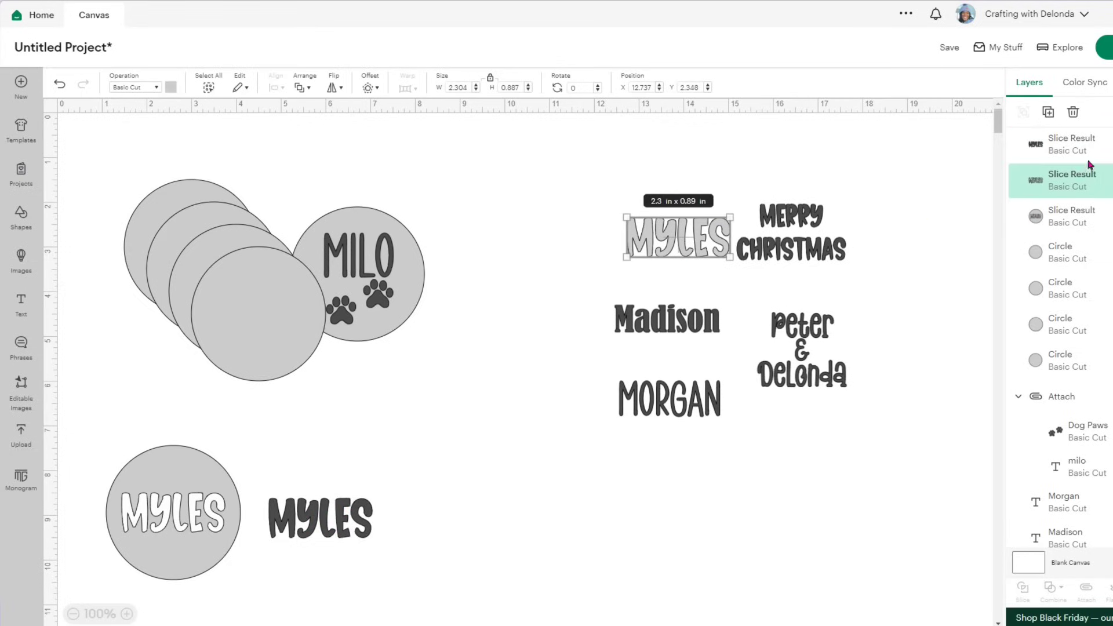
click(1076, 111)
drag(251, 335, 571, 250)
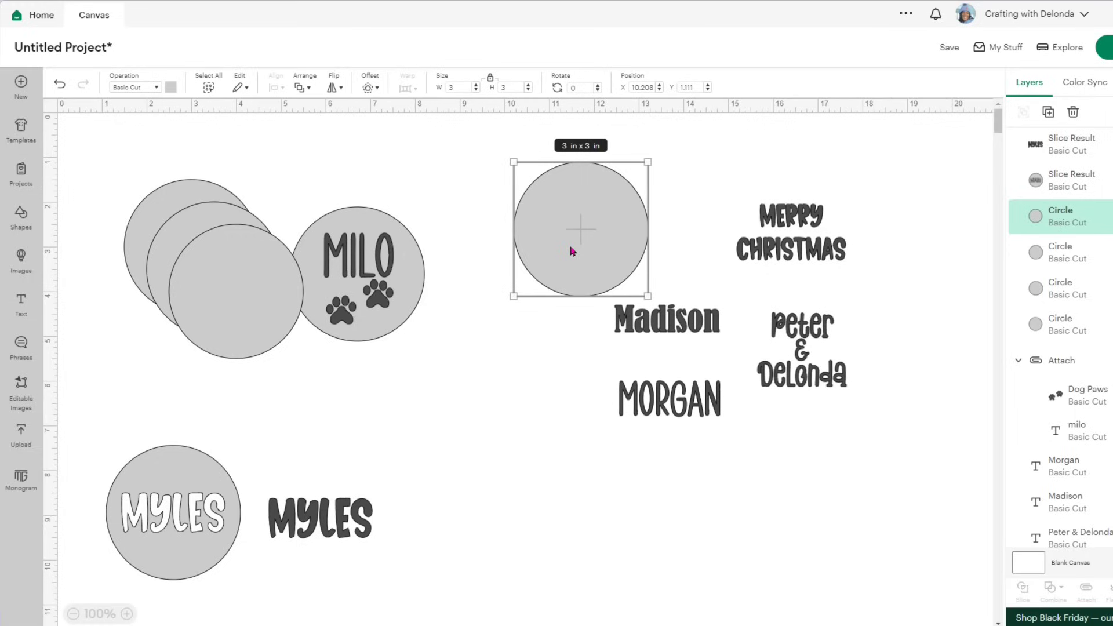
Position the bold serif name over the next circle and bring the name to the front.
drag(573, 240, 564, 227)
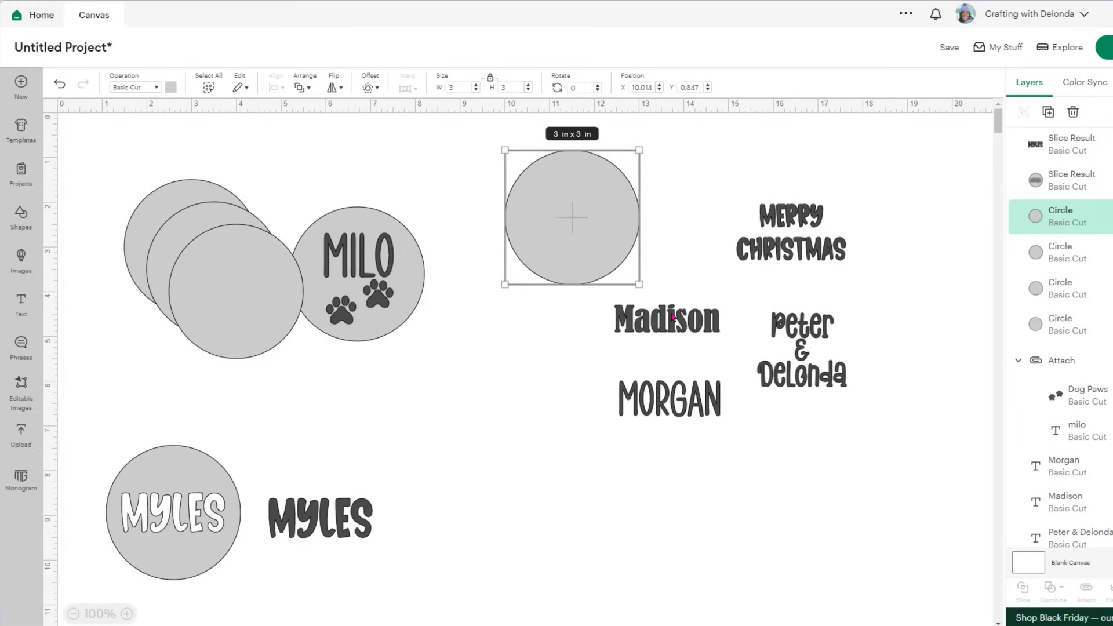
drag(672, 317, 584, 223)
right_click(583, 223)
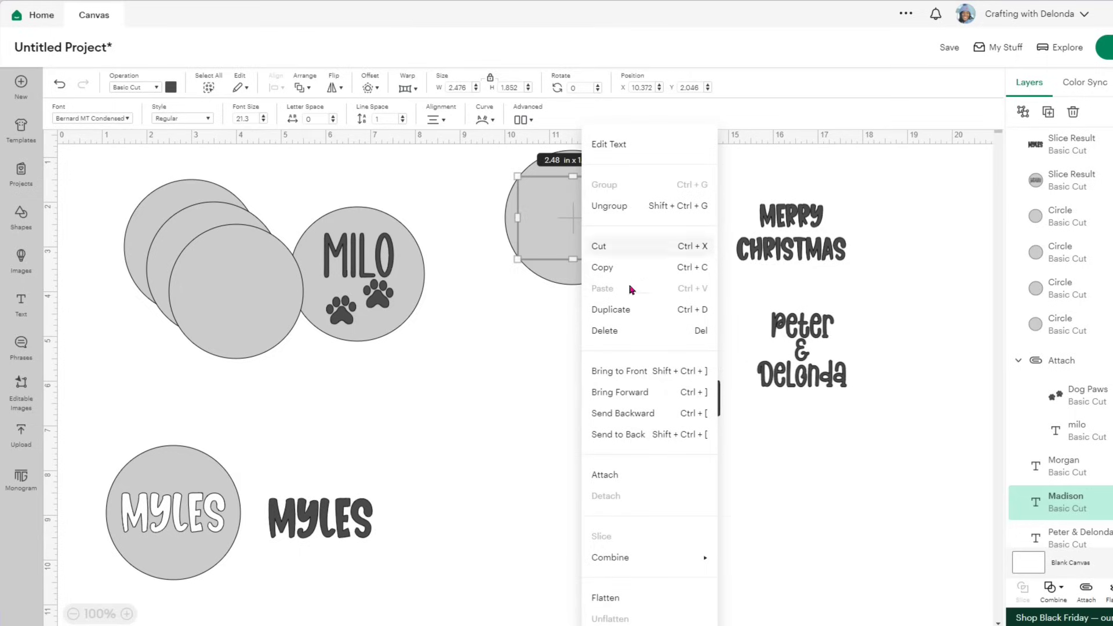
click(649, 374)
click(486, 346)
Centre and slice the serif name, set both pieces at the lower middle, and delete the outline.
drag(487, 152, 672, 315)
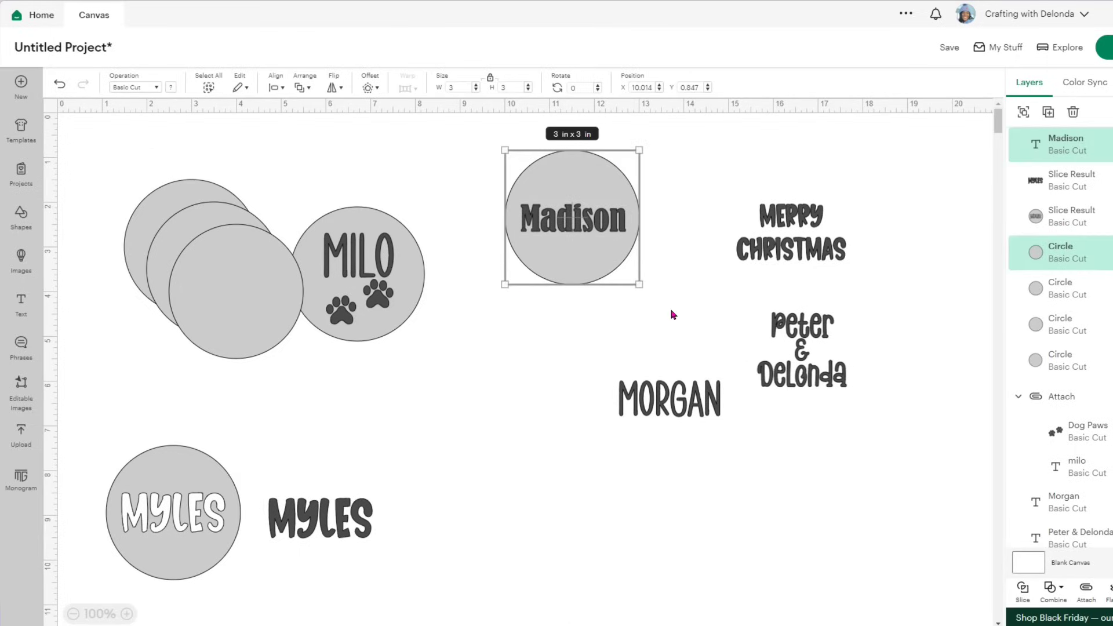
click(278, 89)
click(318, 261)
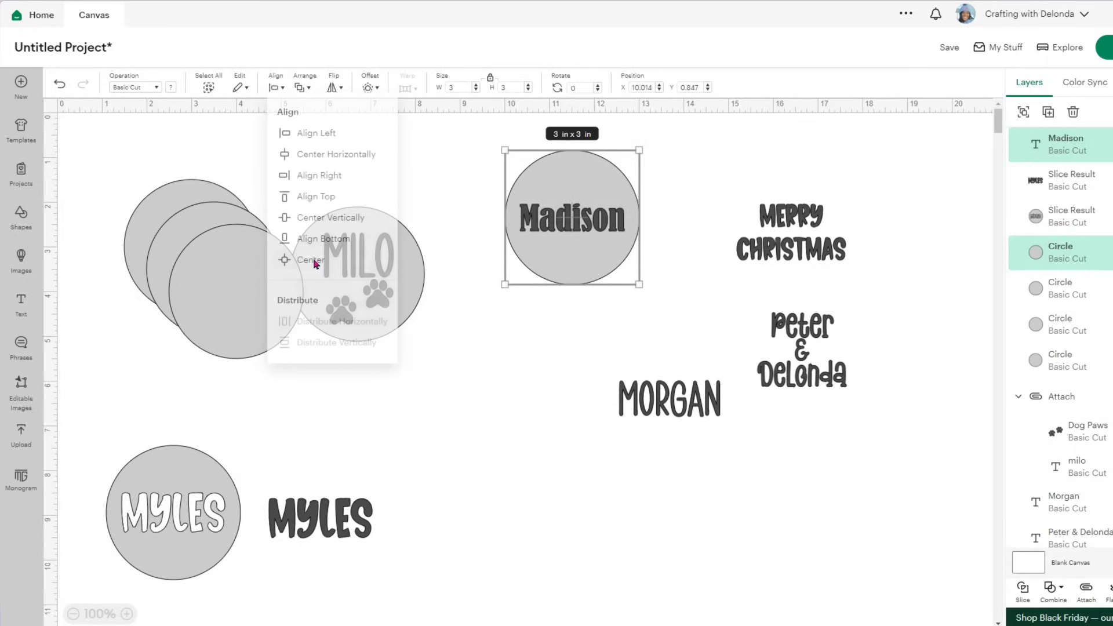
click(1030, 600)
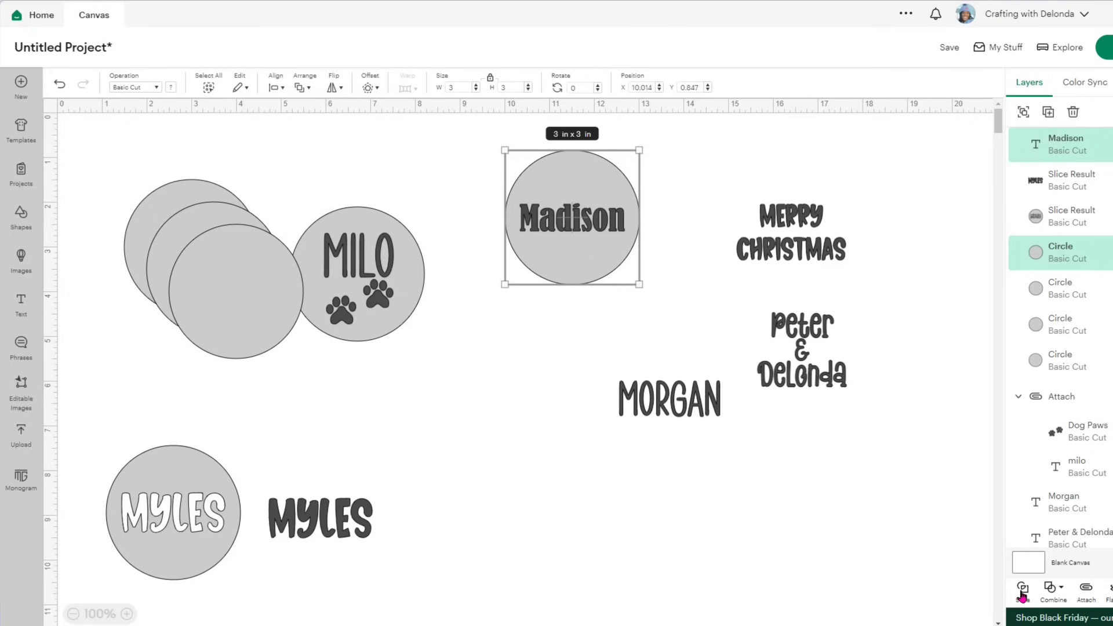
drag(572, 238, 504, 559)
drag(581, 223, 649, 526)
click(569, 222)
click(1074, 114)
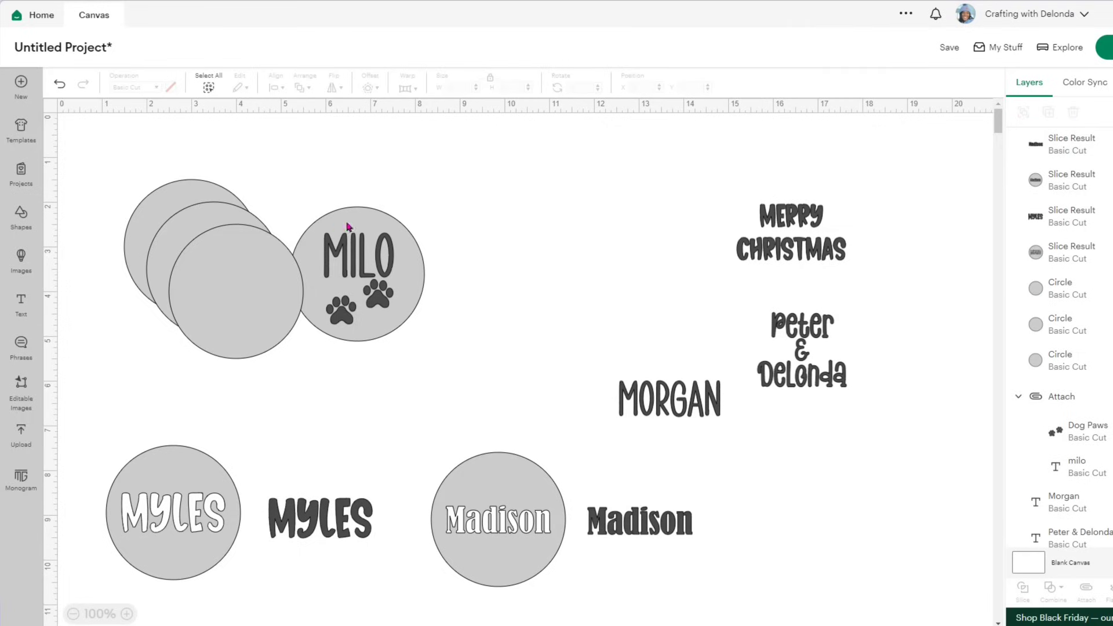
Place a spare circle behind MERRY CHRISTMAS at the upper right.
drag(350, 231, 273, 243)
click(468, 302)
drag(213, 303, 589, 221)
right_click(588, 221)
click(632, 434)
drag(785, 237, 606, 213)
Centre and slice MERRY CHRISTMAS, delete the outline, and set both pieces at the bottom right.
drag(497, 211, 649, 273)
click(276, 87)
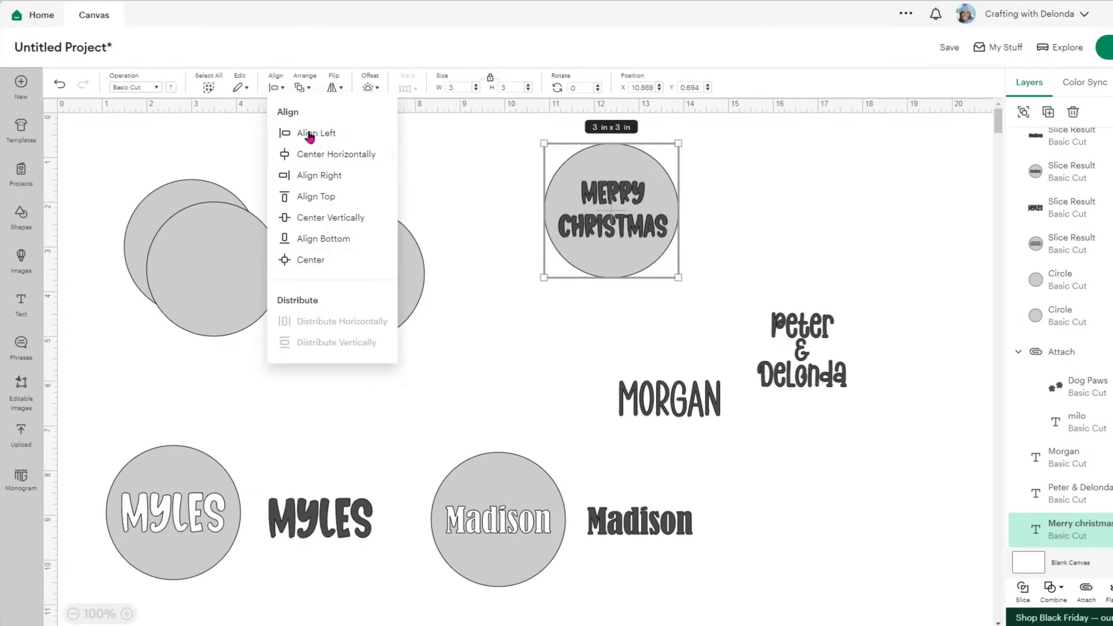
click(311, 260)
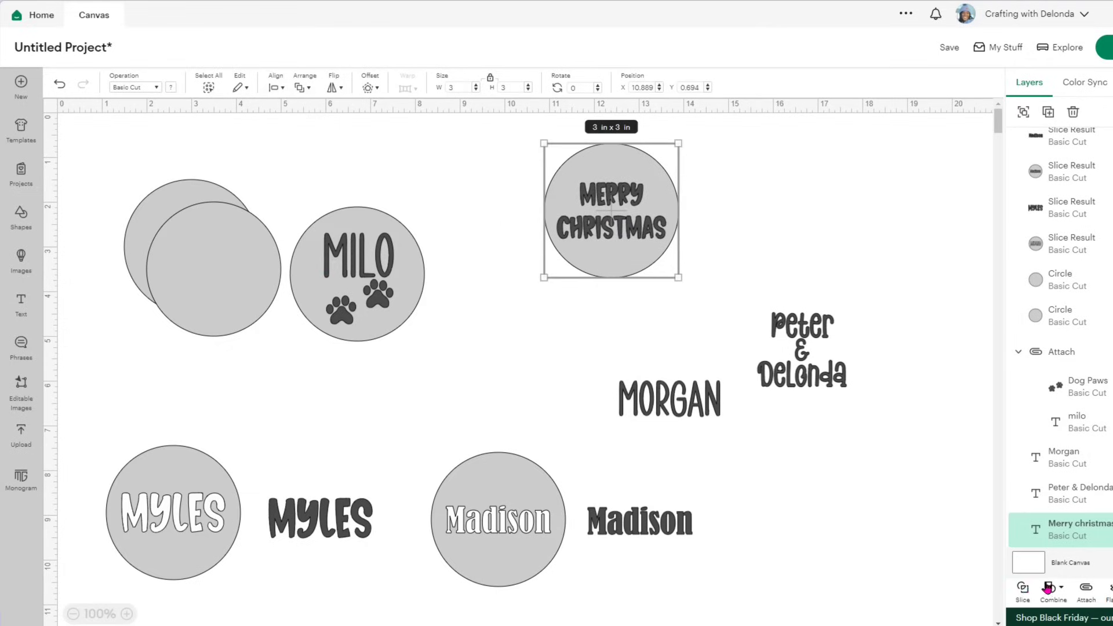
click(1023, 588)
drag(612, 209, 900, 291)
click(1074, 114)
drag(597, 209, 786, 537)
drag(797, 190, 934, 542)
Send another spare circle behind the couple's names and centre the names on it.
drag(215, 267, 629, 211)
right_click(635, 223)
click(685, 436)
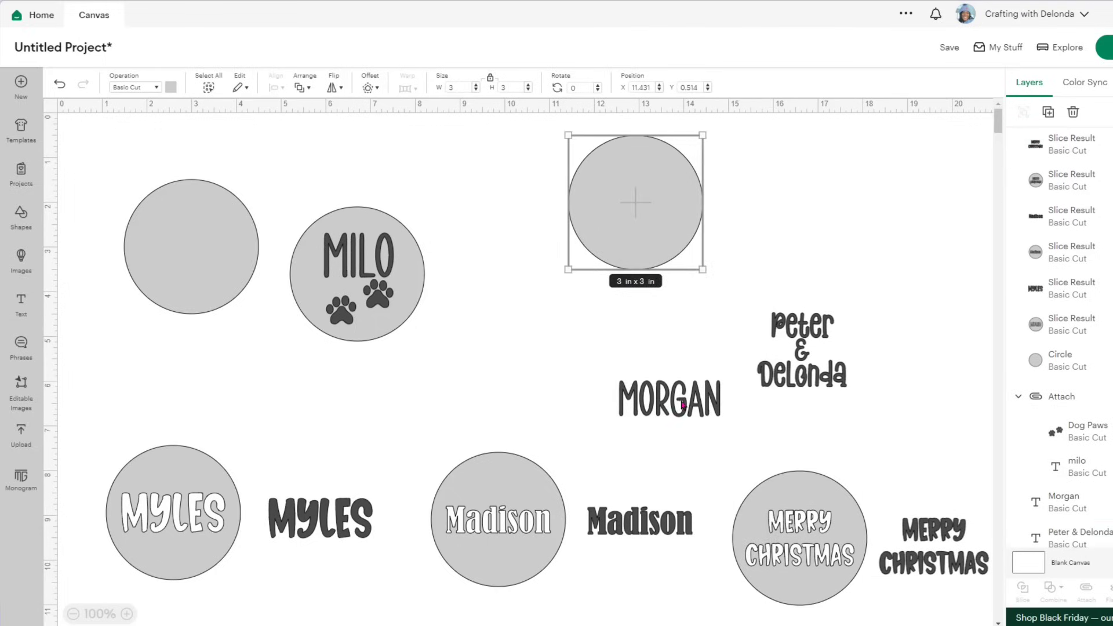
drag(683, 405, 651, 212)
drag(543, 146, 681, 269)
click(274, 87)
click(311, 255)
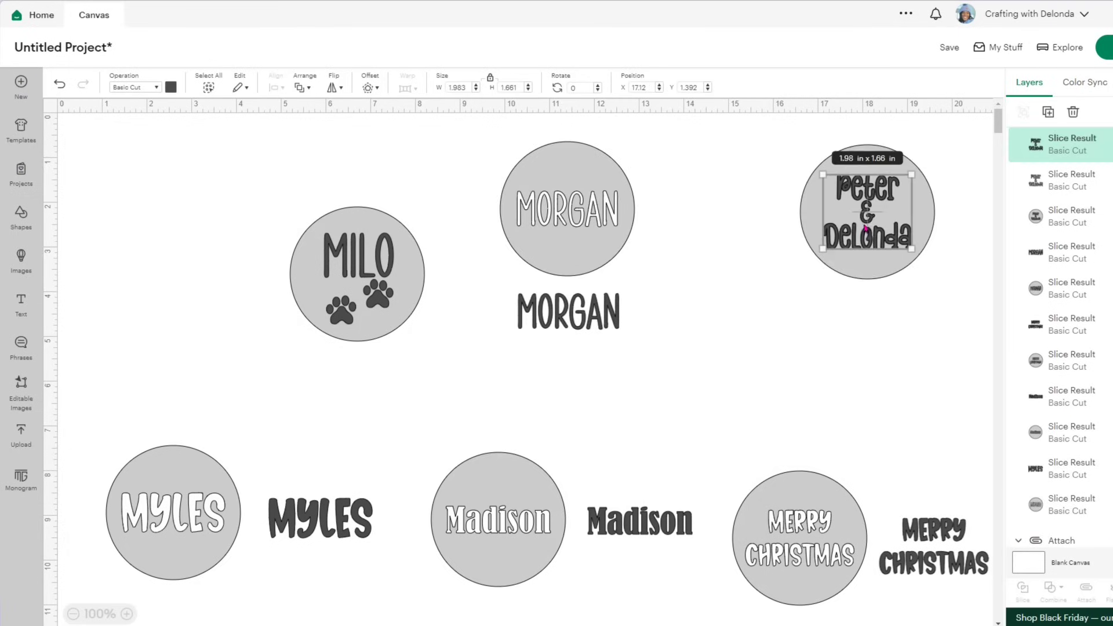
Set the solid couple's names beside their circle and delete the outline piece.
drag(866, 227, 779, 314)
drag(868, 220, 943, 310)
click(1073, 112)
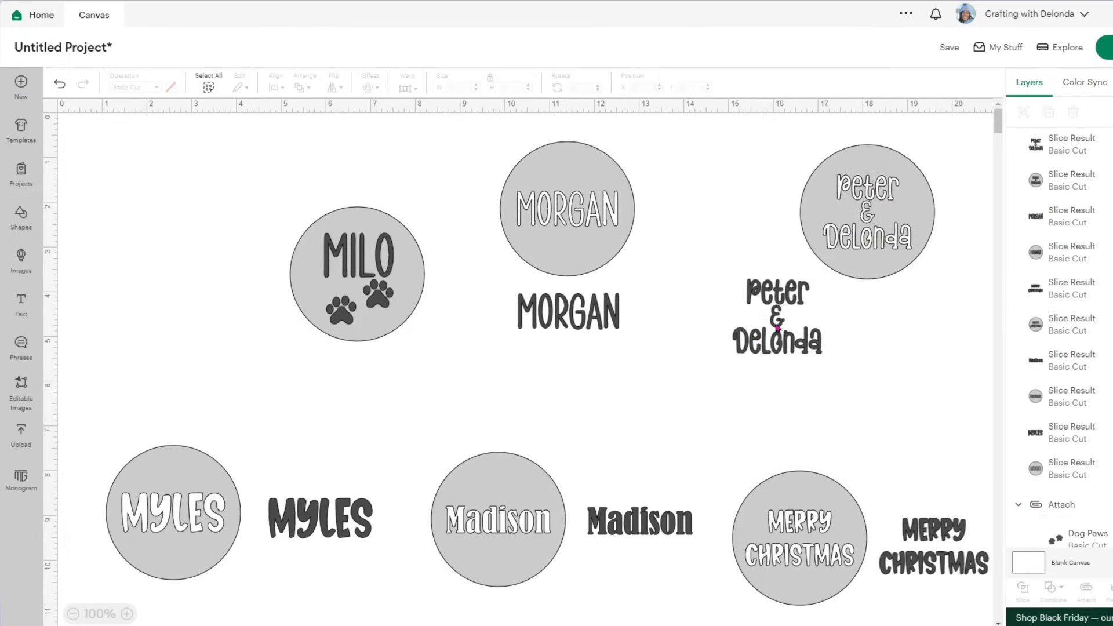
drag(779, 313, 908, 321)
drag(296, 182, 427, 373)
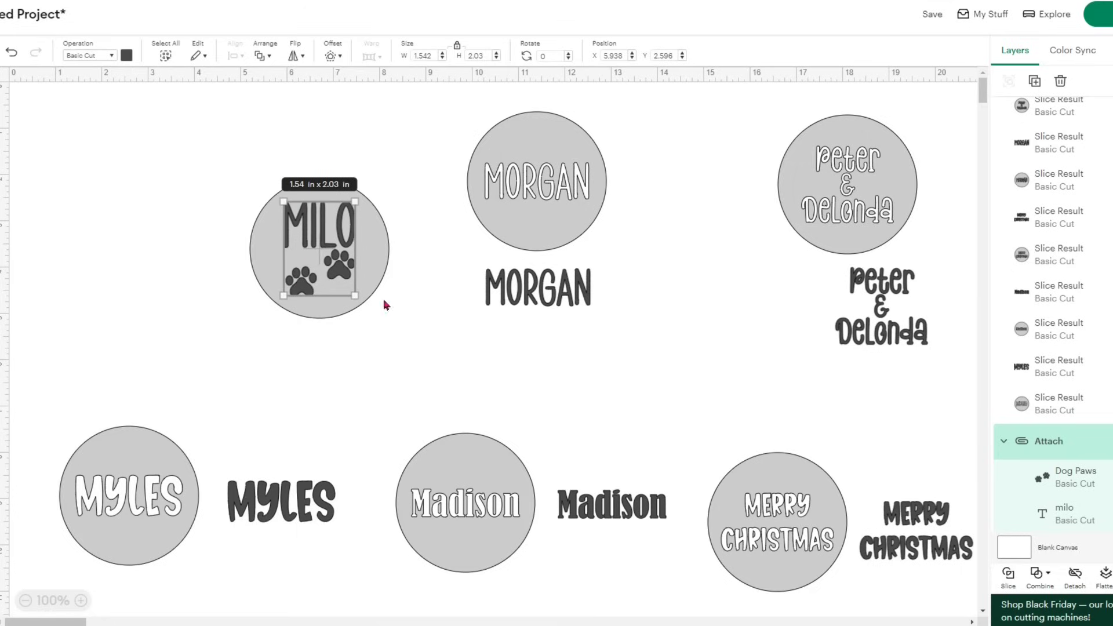
Weld MILO and its paw prints, slice them from the circle, and delete the leftover outline.
click(1040, 582)
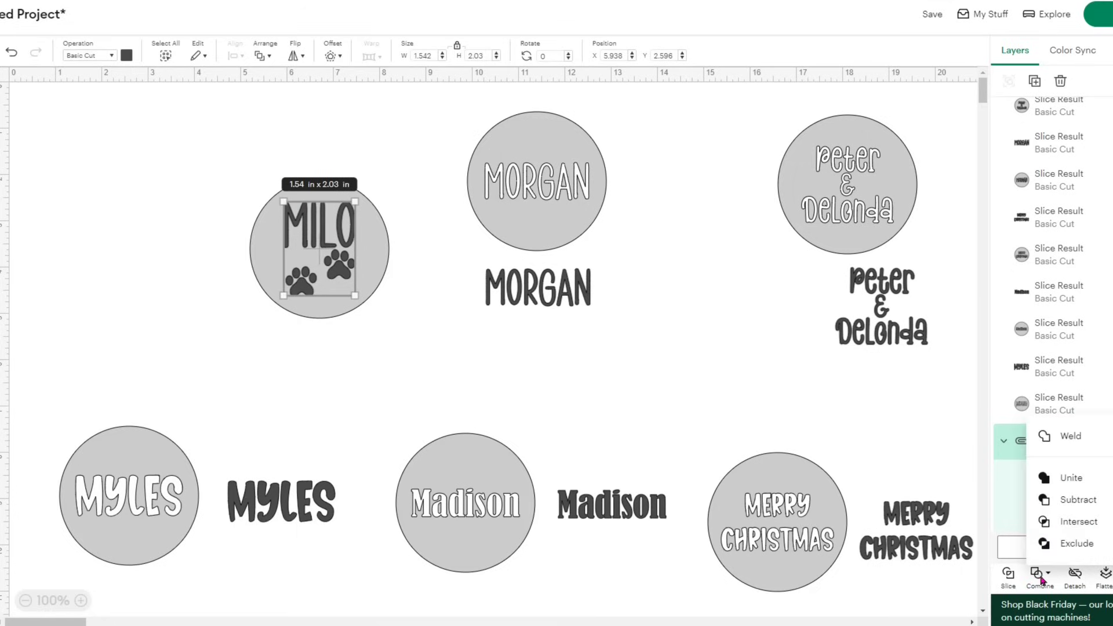
click(1079, 439)
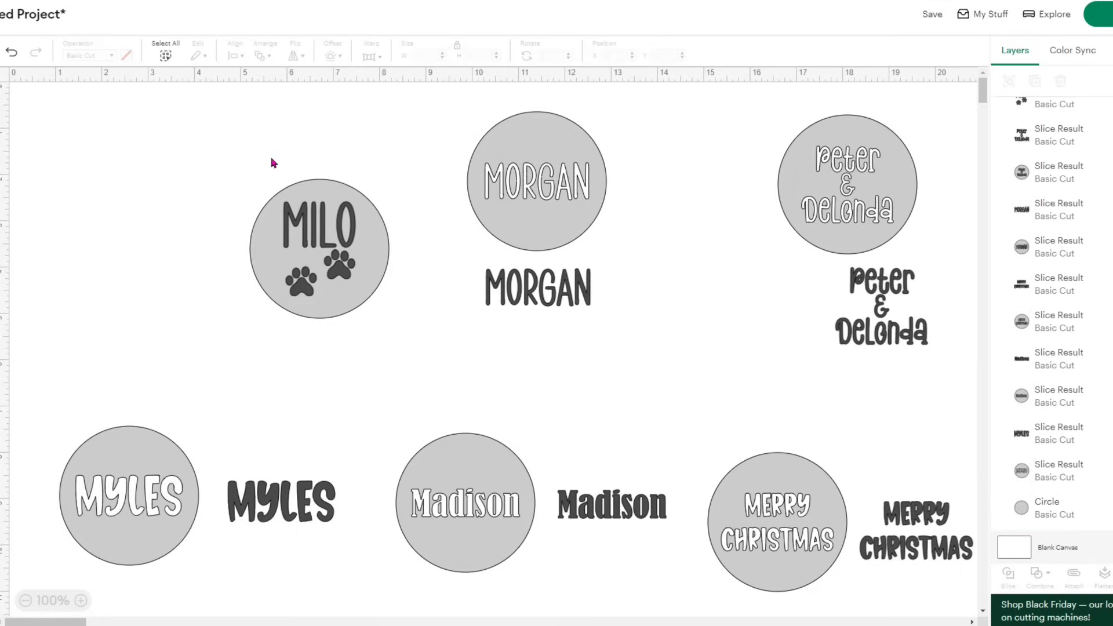
drag(234, 152, 390, 351)
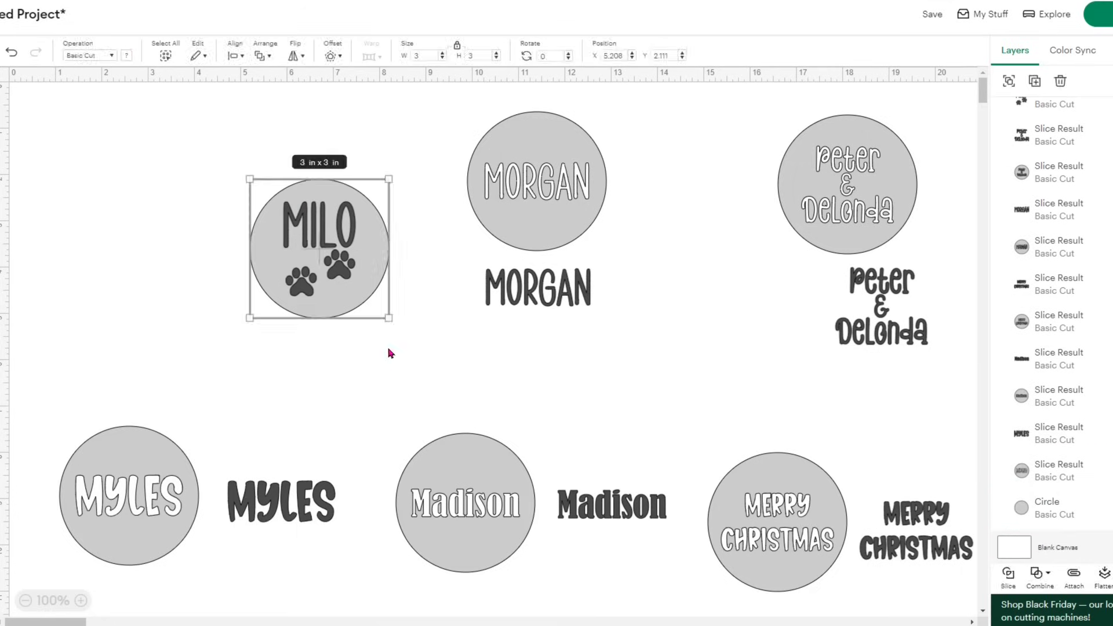
click(1008, 576)
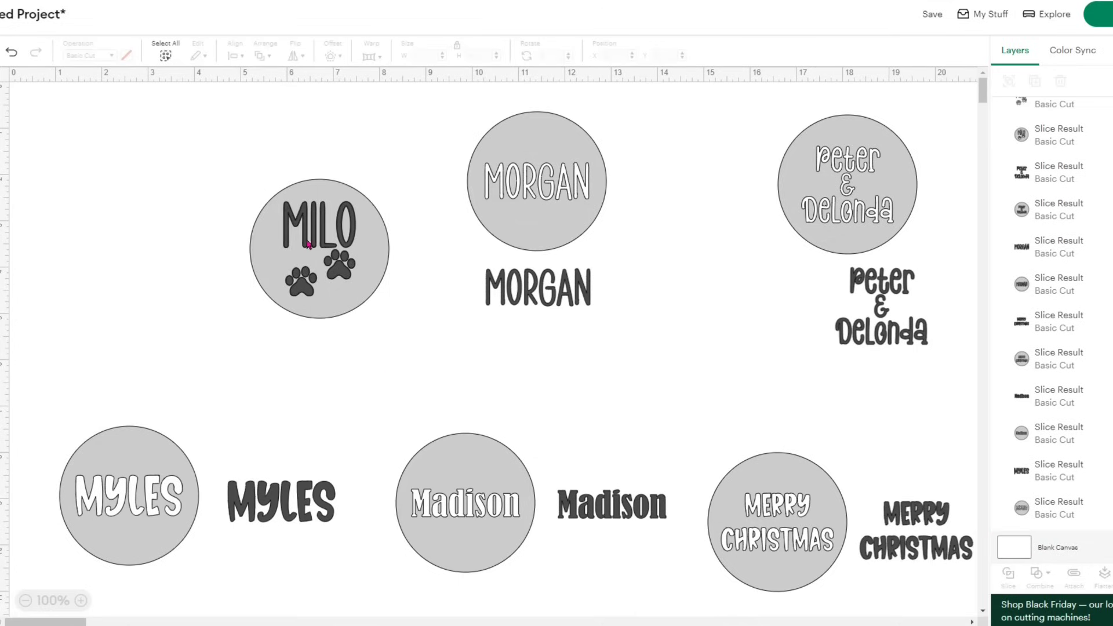
drag(310, 244, 116, 264)
click(335, 239)
drag(335, 240, 439, 327)
click(1060, 81)
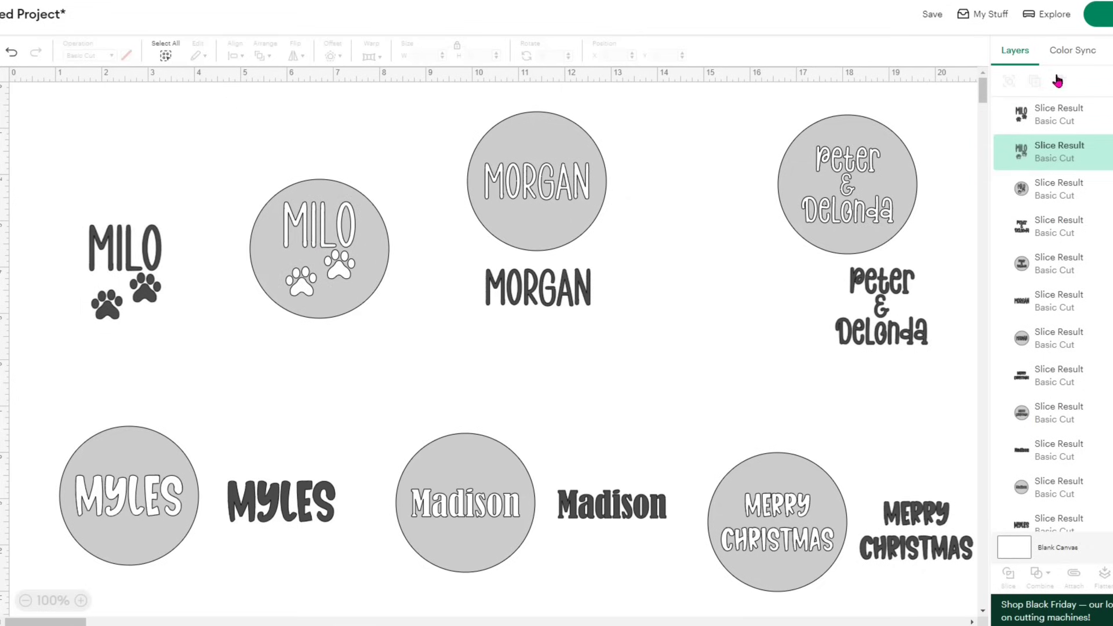
click(319, 231)
Arrange the MILO, MERRY CHRISTMAS and couple's-names circles into the second row on mat 1.
drag(326, 227, 273, 211)
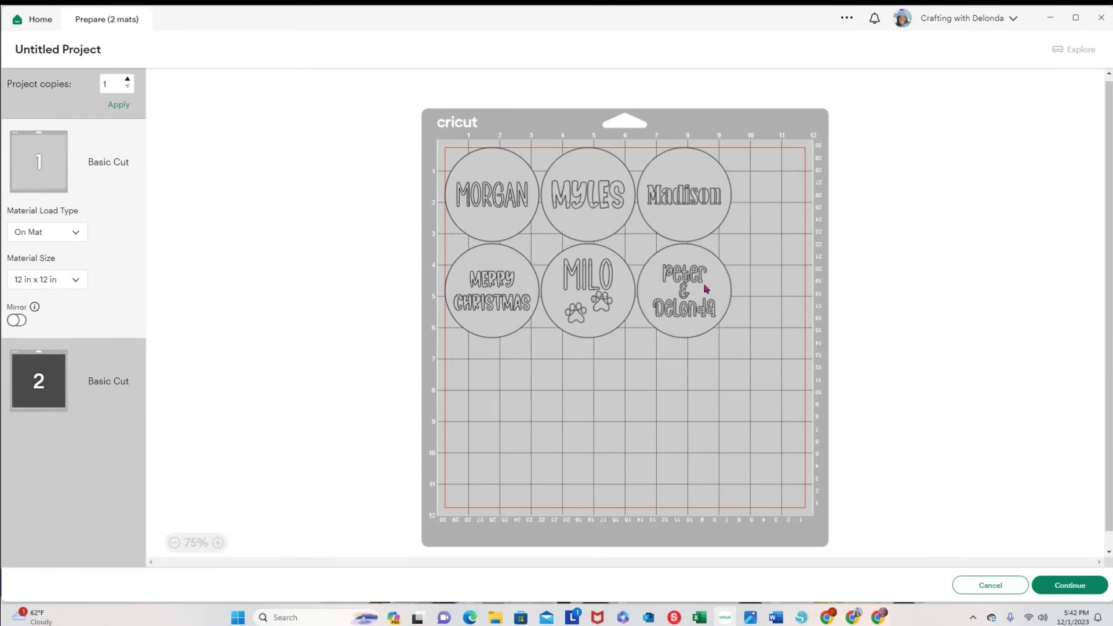
drag(699, 291, 757, 323)
drag(603, 298, 653, 335)
drag(502, 301, 497, 357)
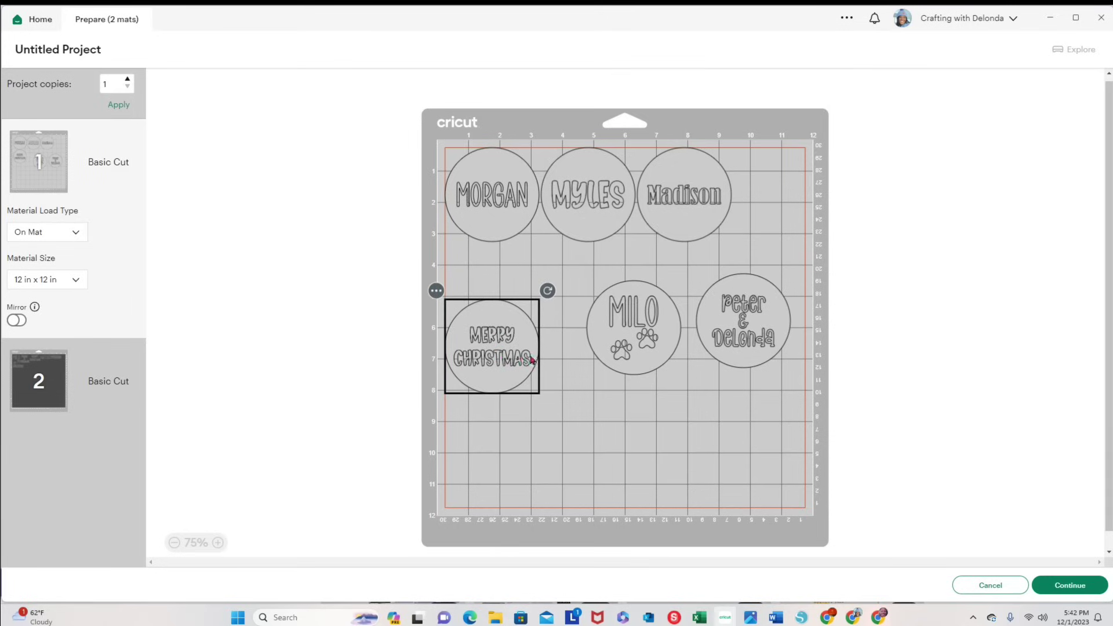
drag(638, 330, 624, 349)
drag(751, 319, 755, 348)
Space the top-row circles evenly across mat 1, then view mat 2.
click(690, 197)
drag(690, 198, 758, 204)
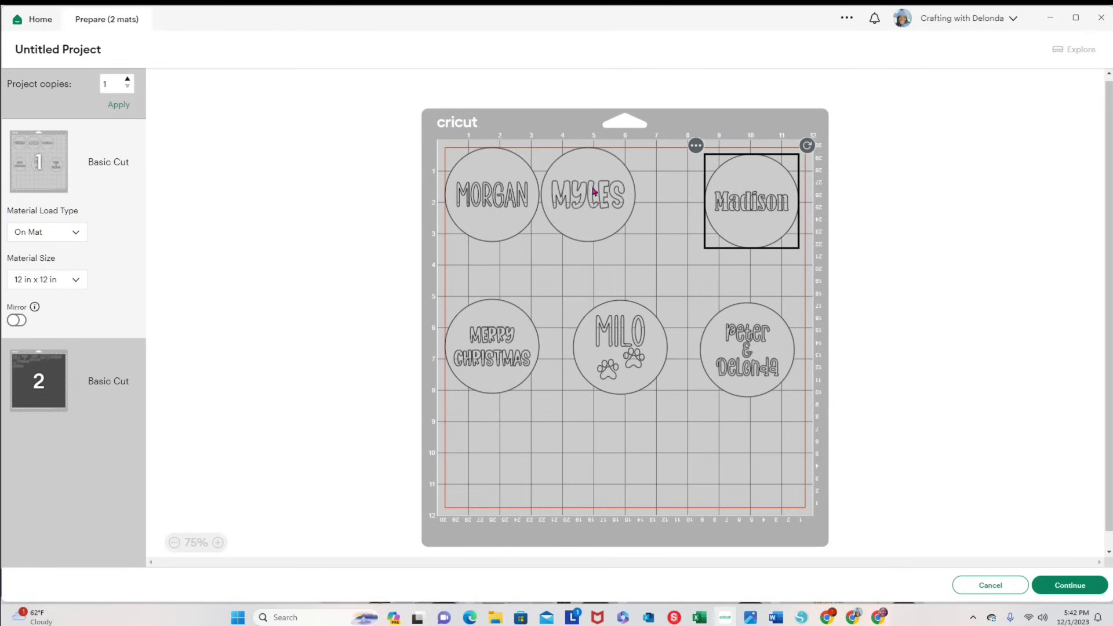
drag(573, 191, 621, 200)
mouse_move(503, 197)
mouse_down()
mouse_move(520, 204)
mouse_move(509, 208)
mouse_up()
drag(649, 196, 669, 217)
click(42, 381)
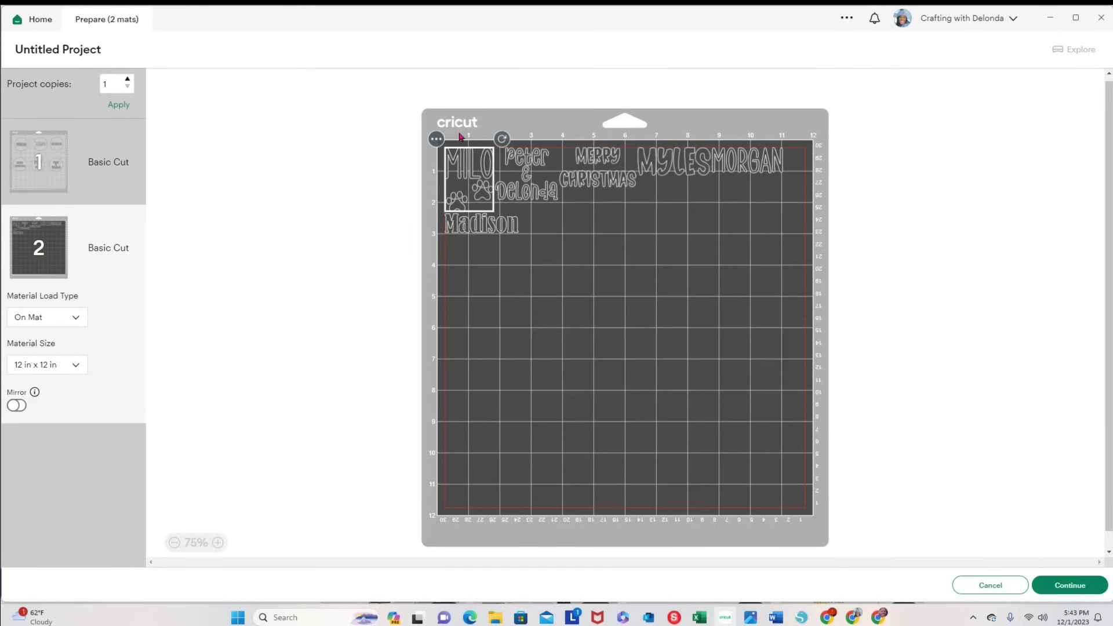
Move the solid MILO piece from mat 2 to mat 1's bottom left.
click(436, 139)
click(431, 165)
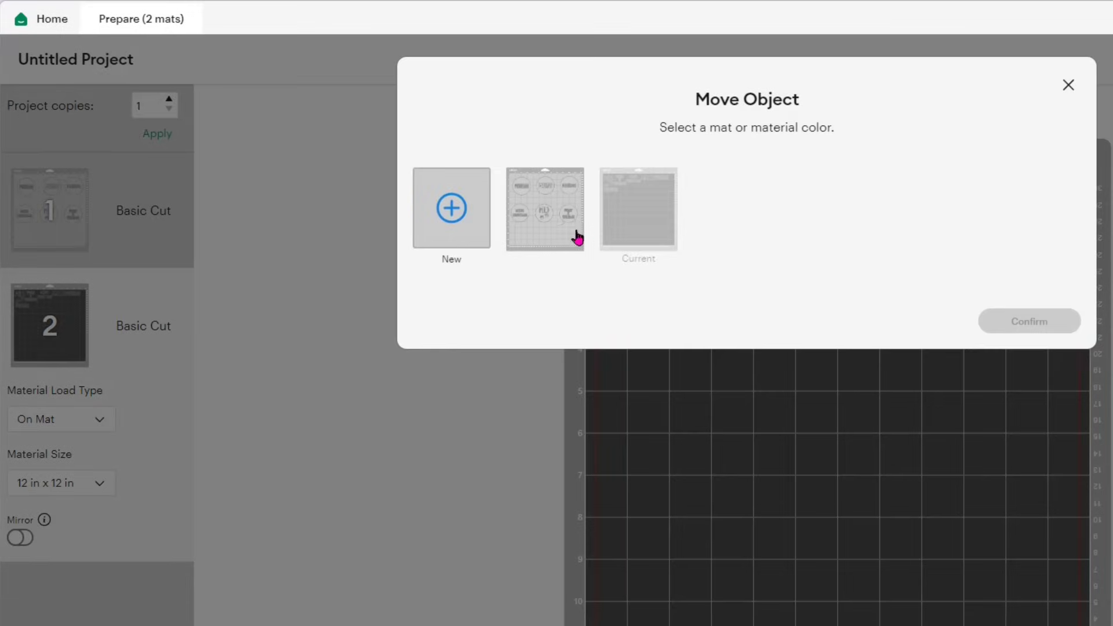
click(577, 237)
click(1016, 322)
drag(630, 219, 638, 592)
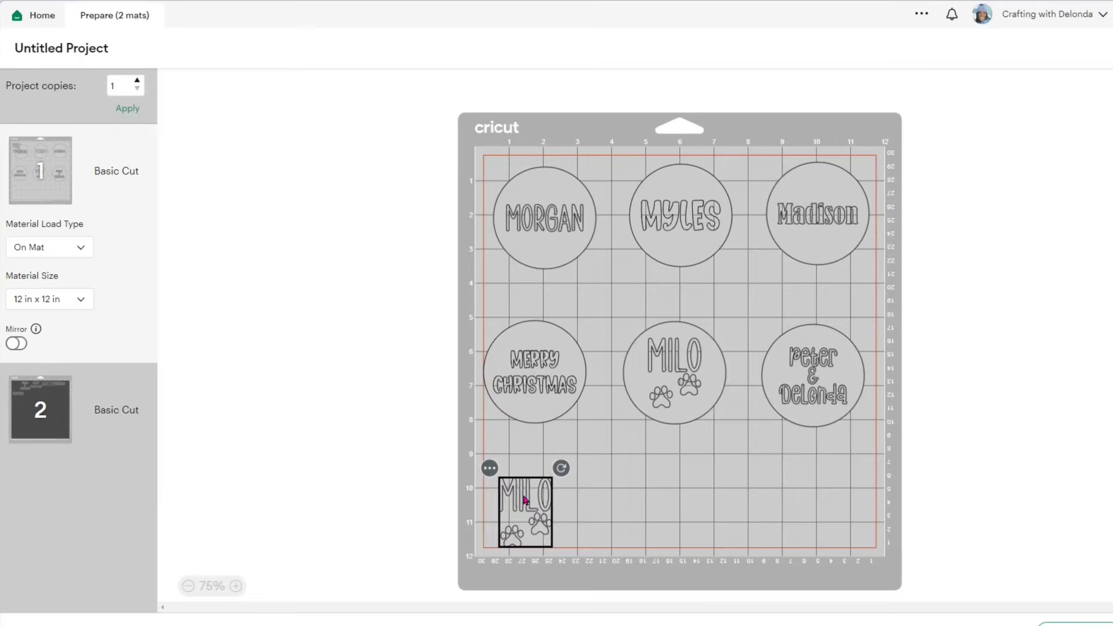
Move the couple's names to mat 1 along the bottom, then continue to the Make screen.
click(41, 410)
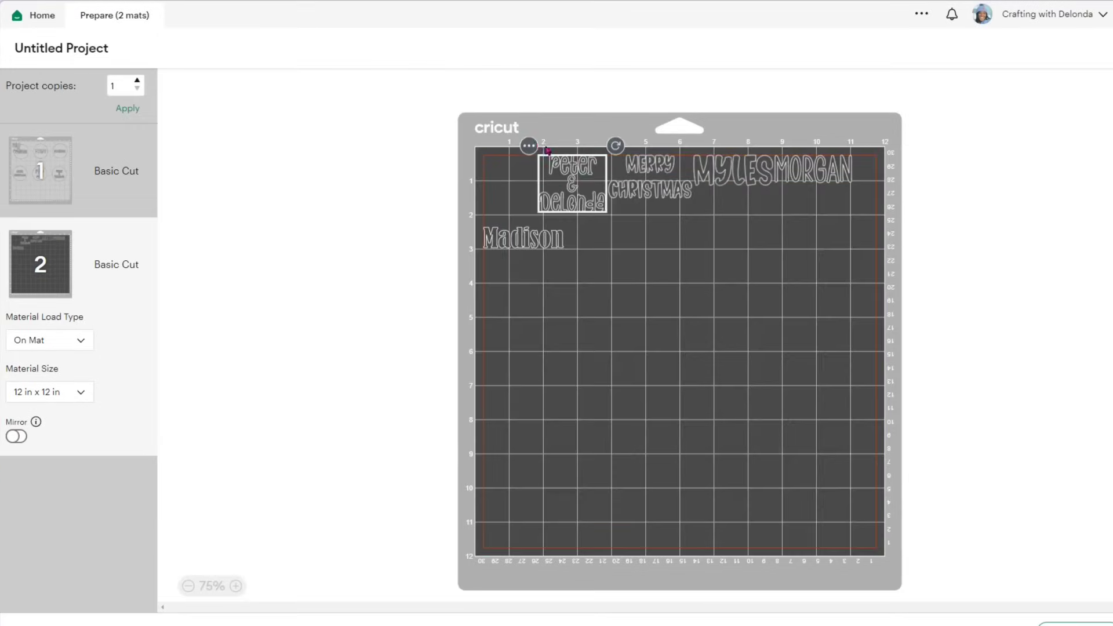
click(528, 146)
click(539, 174)
click(450, 176)
click(852, 261)
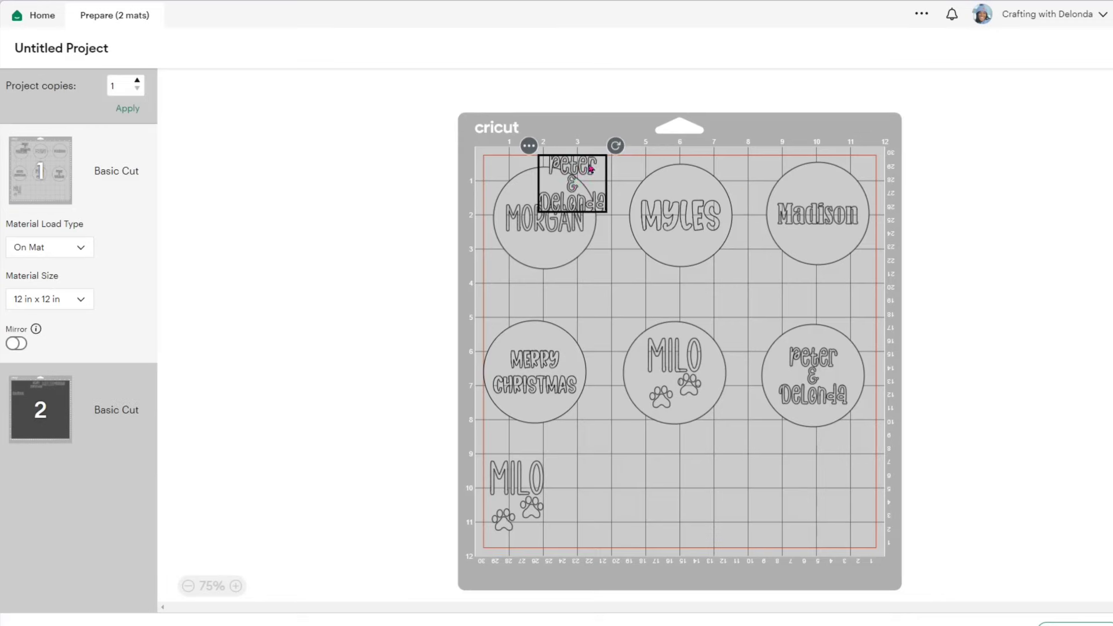
drag(569, 181, 618, 499)
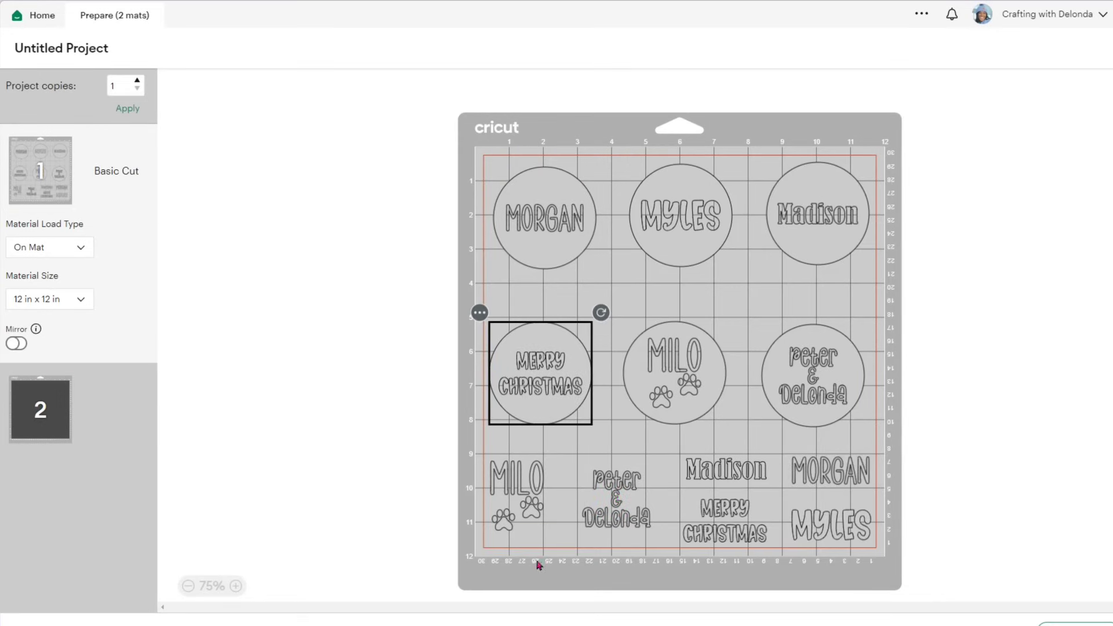
click(1075, 624)
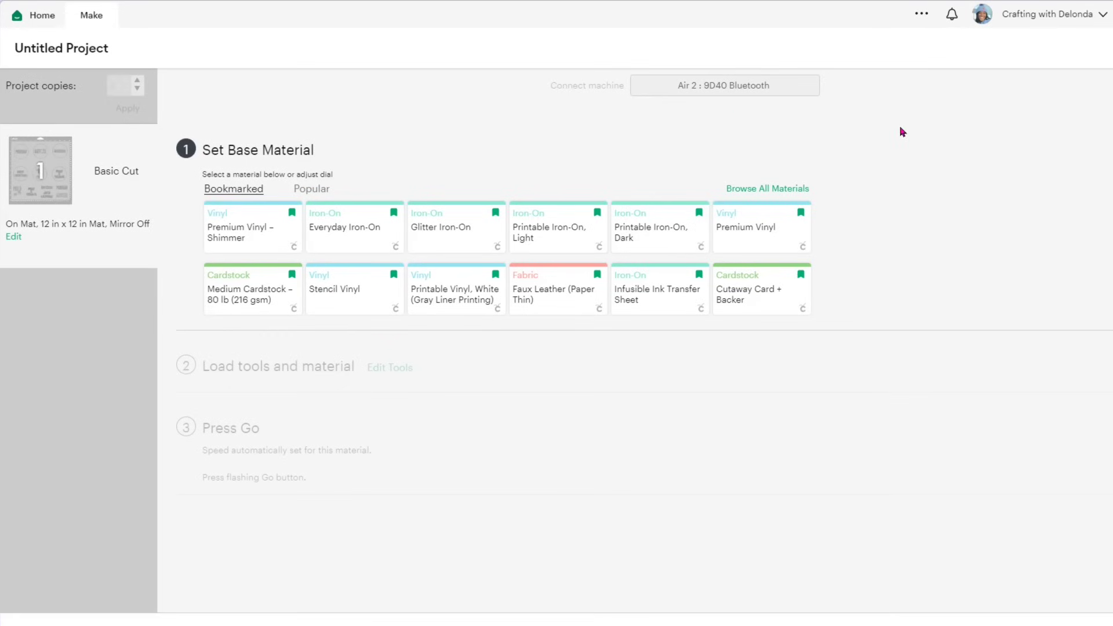
Select Infusible Ink Transfer Sheet as the material and turn on Mirror for the mat.
click(657, 300)
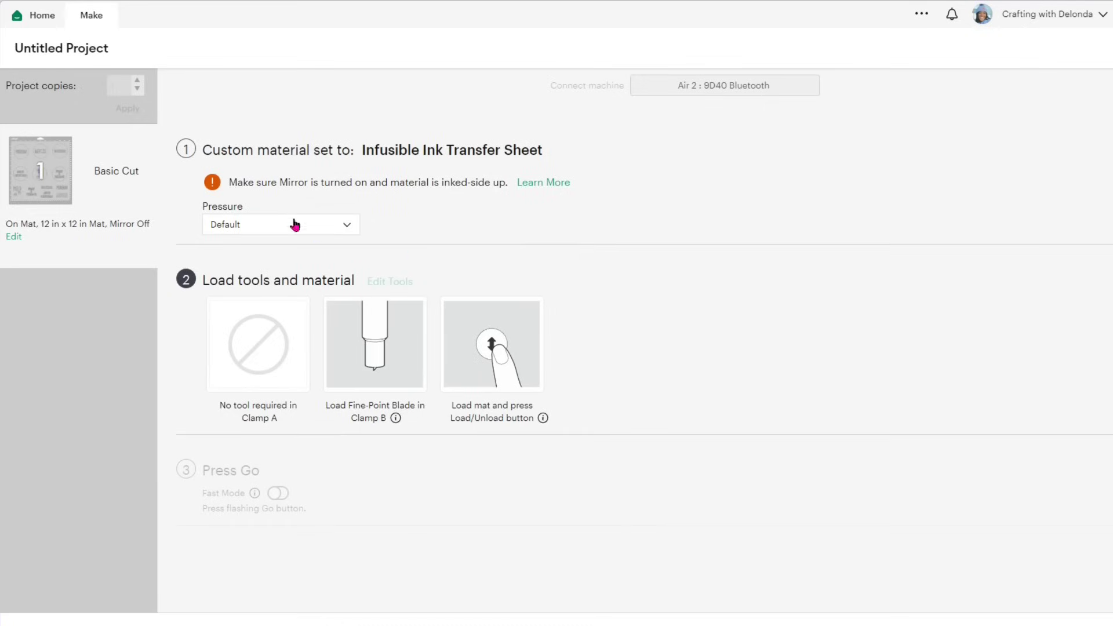
click(13, 238)
click(392, 543)
click(847, 572)
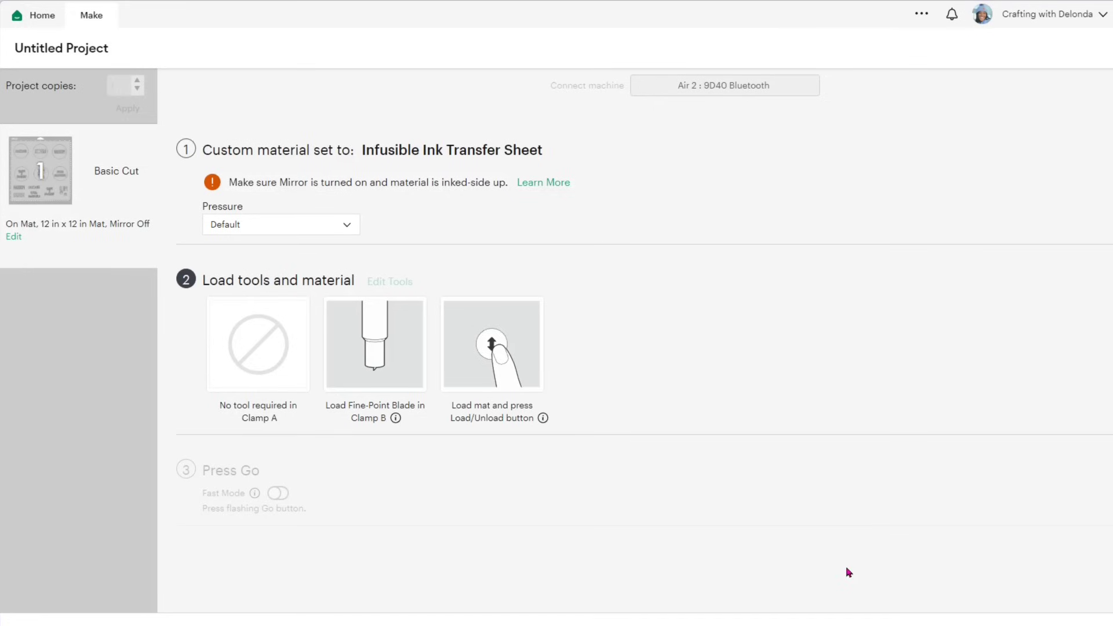